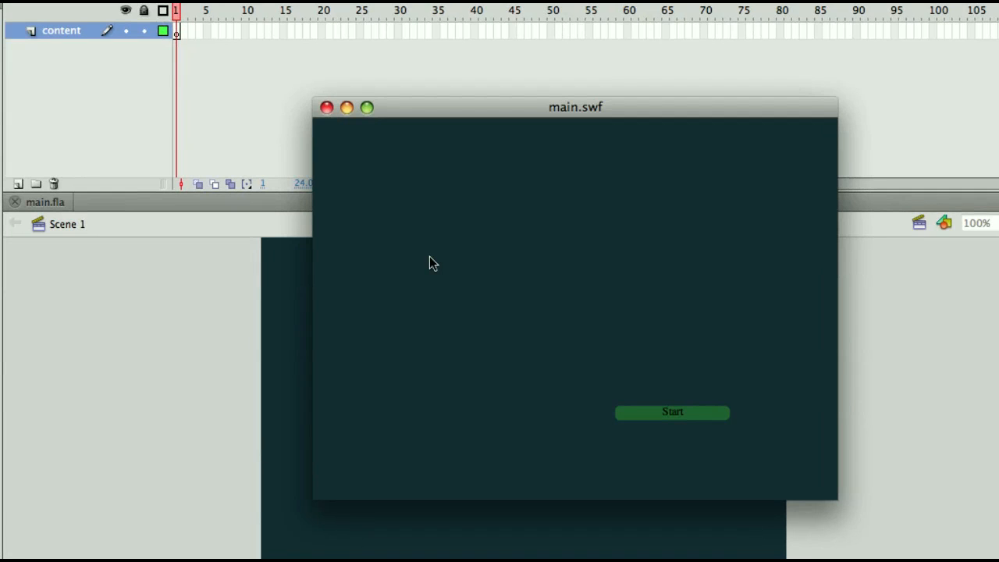
# Step: Start the game and spread the Thank you, No and Hello cards around the stage
pyautogui.click(662, 420)
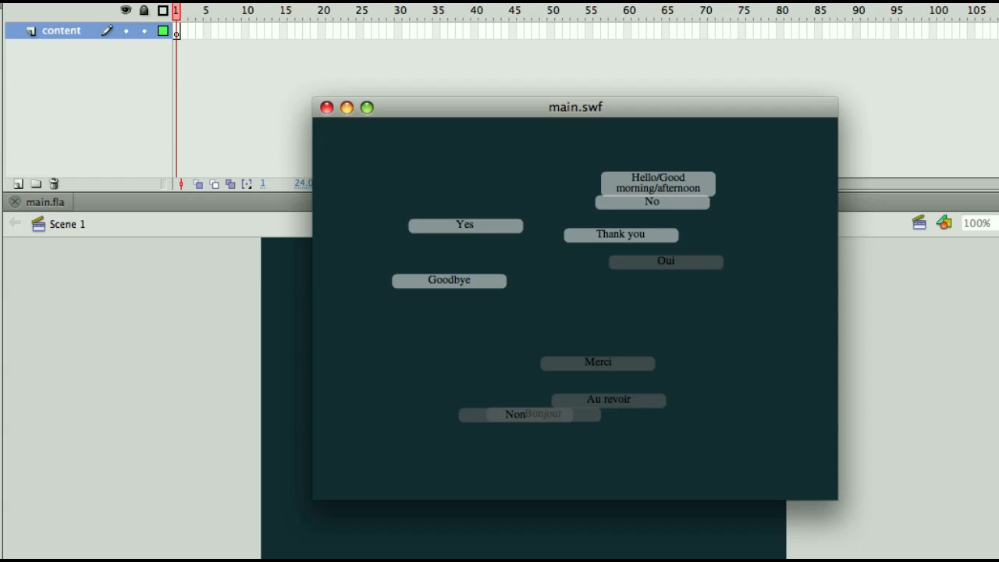
pyautogui.moveTo(595, 238); pyautogui.dragTo(554, 278)
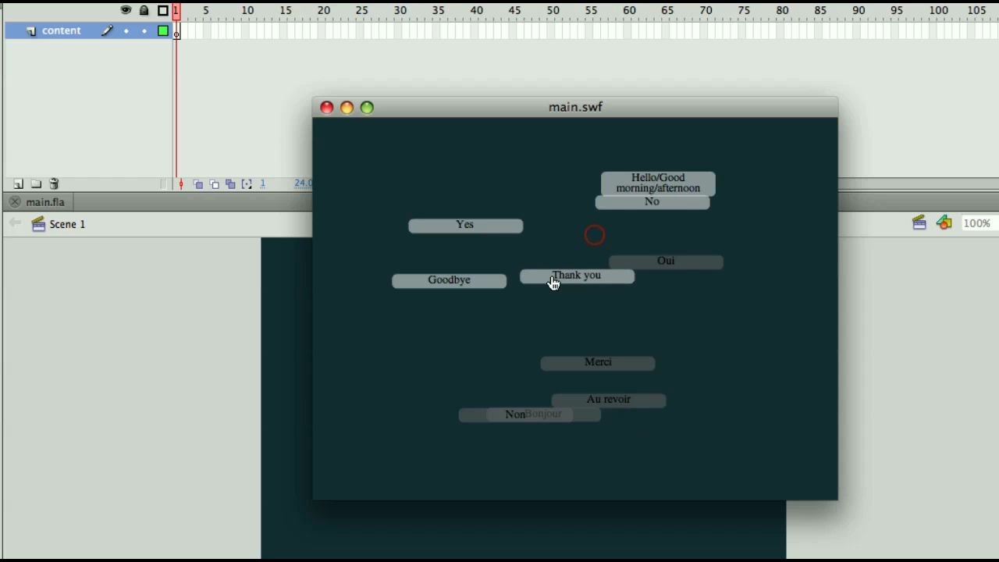
pyautogui.moveTo(623, 203); pyautogui.dragTo(695, 318)
pyautogui.moveTo(624, 187); pyautogui.dragTo(375, 355)
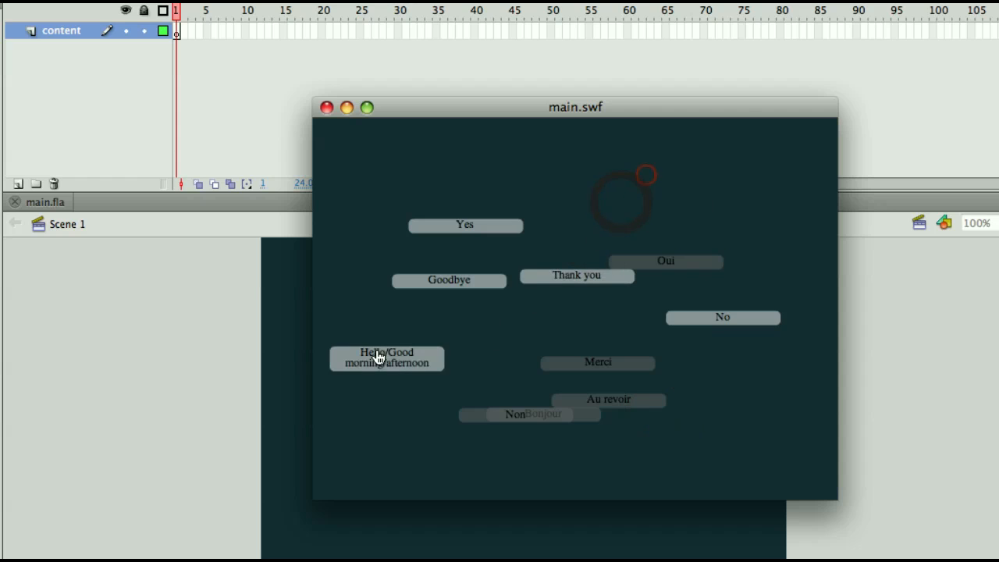
# Step: Match Yes/Oui, Thank you/Merci, Goodbye/Au revoir, Hello/Bonjour and No/Non, then close main.swf
pyautogui.moveTo(461, 228); pyautogui.dragTo(672, 270)
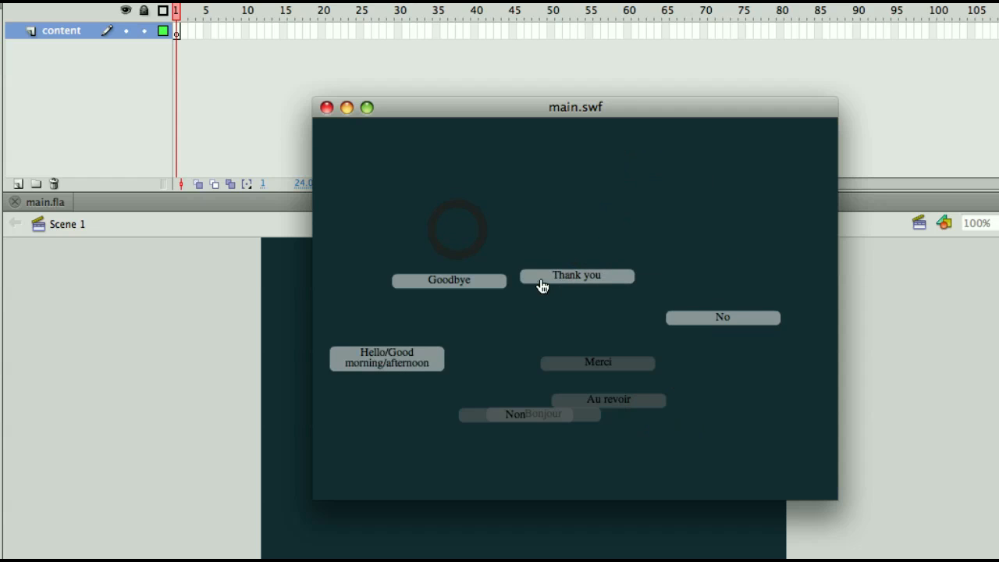
pyautogui.moveTo(550, 280)
pyautogui.mouseDown()
pyautogui.moveTo(632, 474)
pyautogui.moveTo(596, 404)
pyautogui.moveTo(594, 366)
pyautogui.mouseUp()
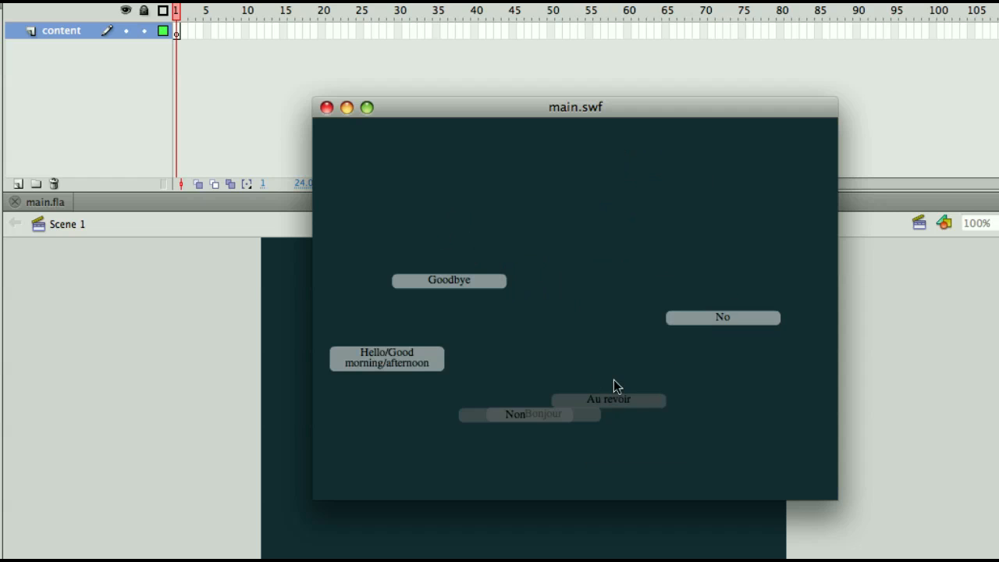
pyautogui.moveTo(624, 408); pyautogui.dragTo(468, 287)
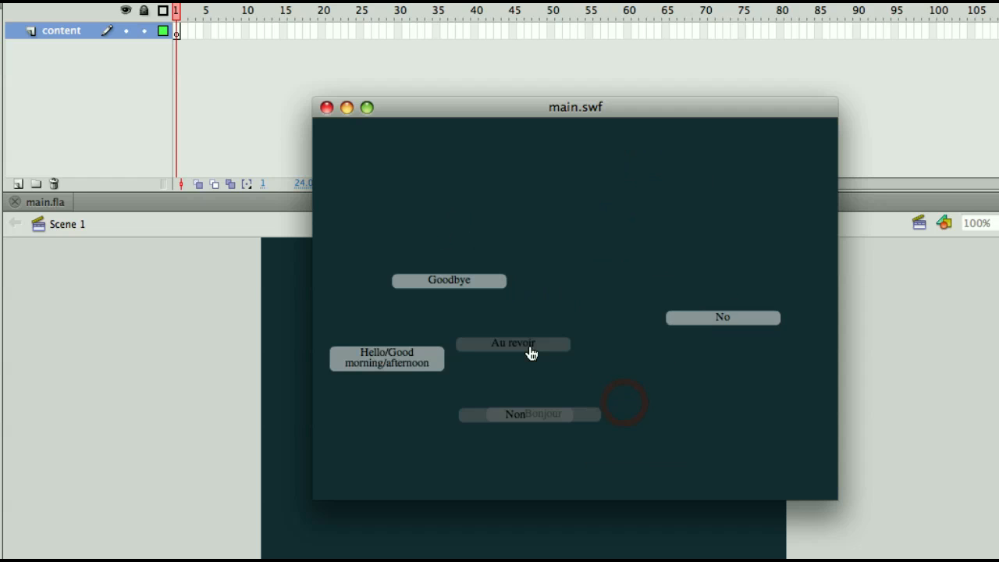
pyautogui.moveTo(382, 359)
pyautogui.mouseDown()
pyautogui.moveTo(641, 425)
pyautogui.moveTo(667, 418)
pyautogui.mouseUp()
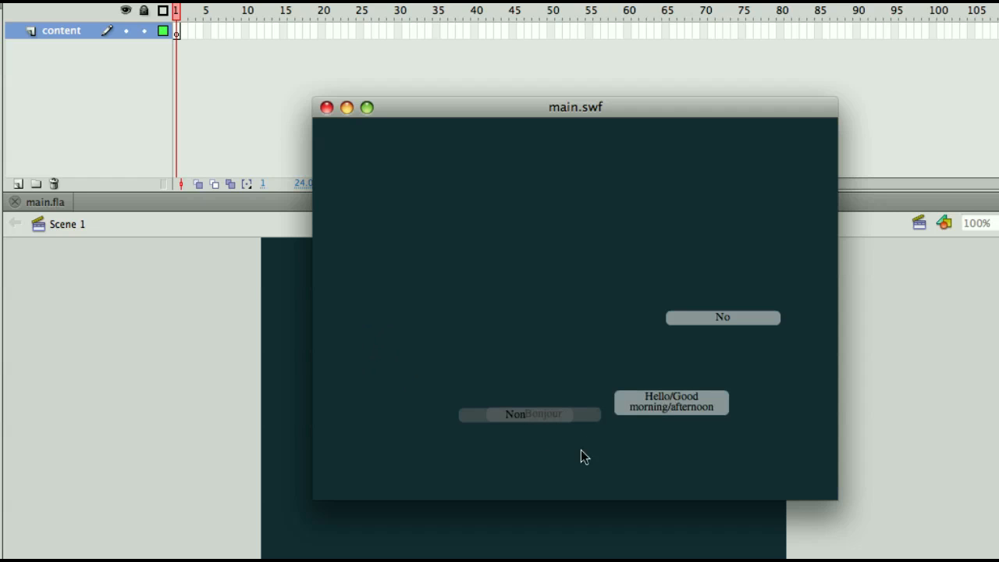
pyautogui.moveTo(547, 414); pyautogui.dragTo(655, 405)
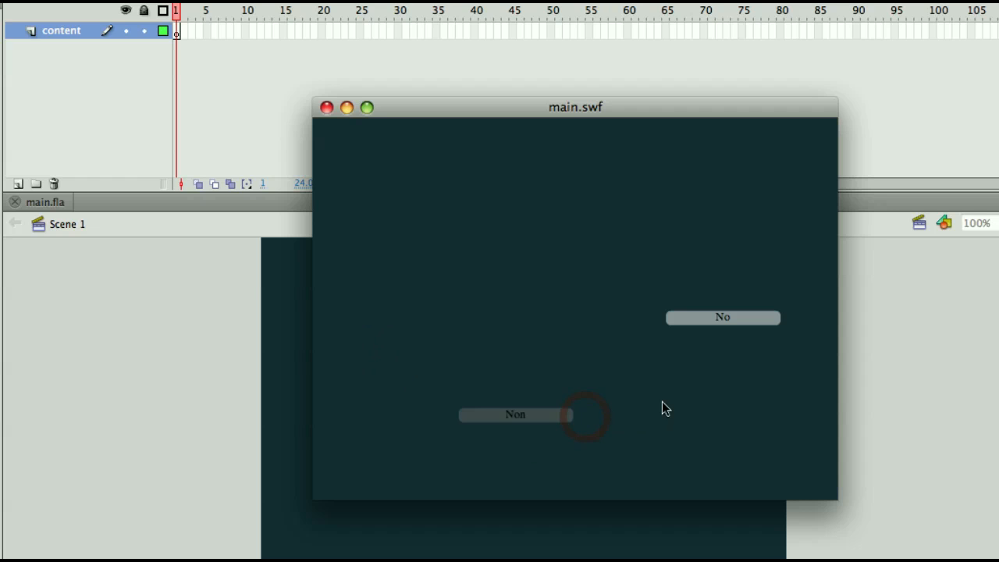
pyautogui.moveTo(503, 419); pyautogui.dragTo(729, 324)
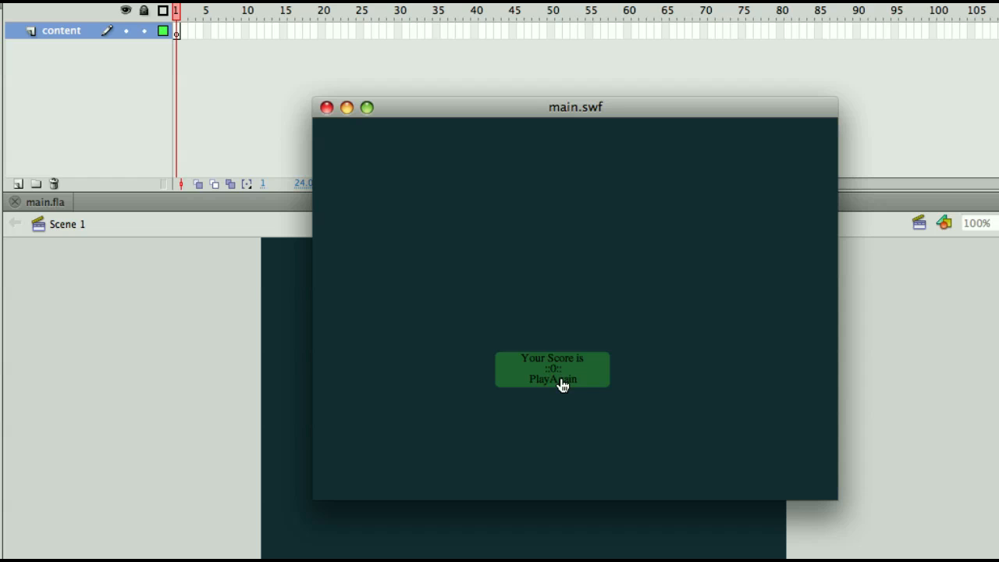
pyautogui.click(327, 106)
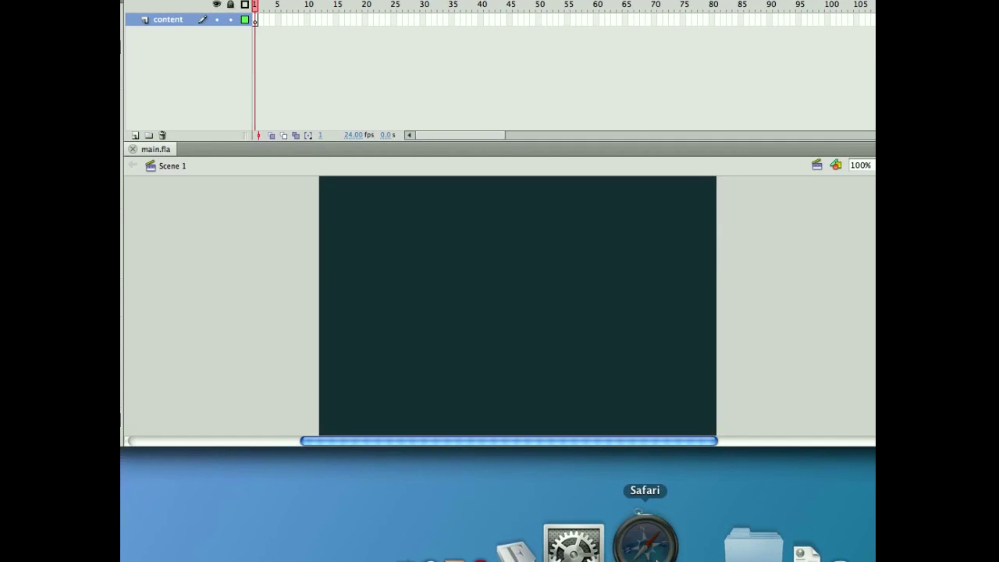
# Step: Bring Safari forward to show the wordfrench Twitter profile page
pyautogui.click(645, 539)
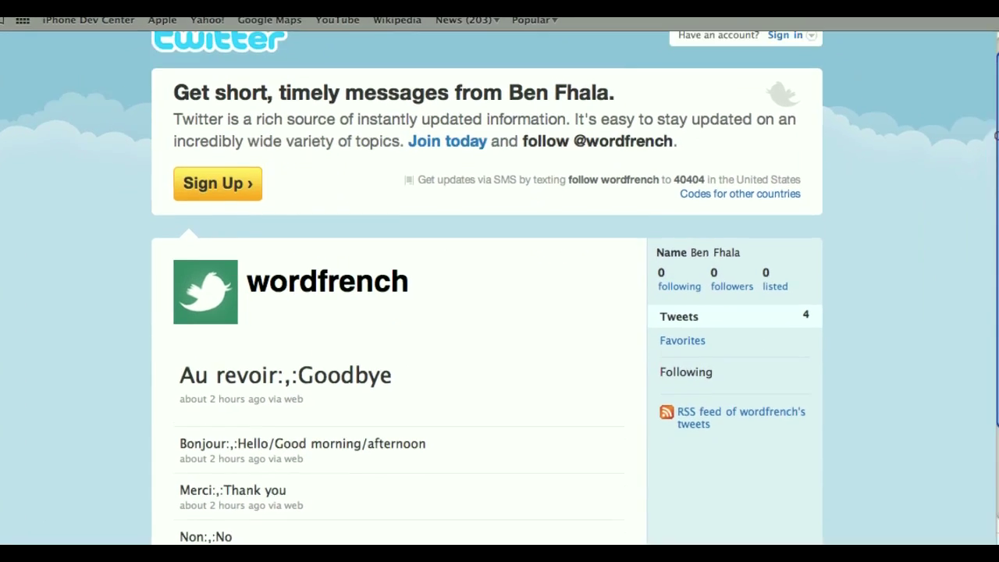
pyautogui.moveTo(995, 94); pyautogui.dragTo(995, 141)
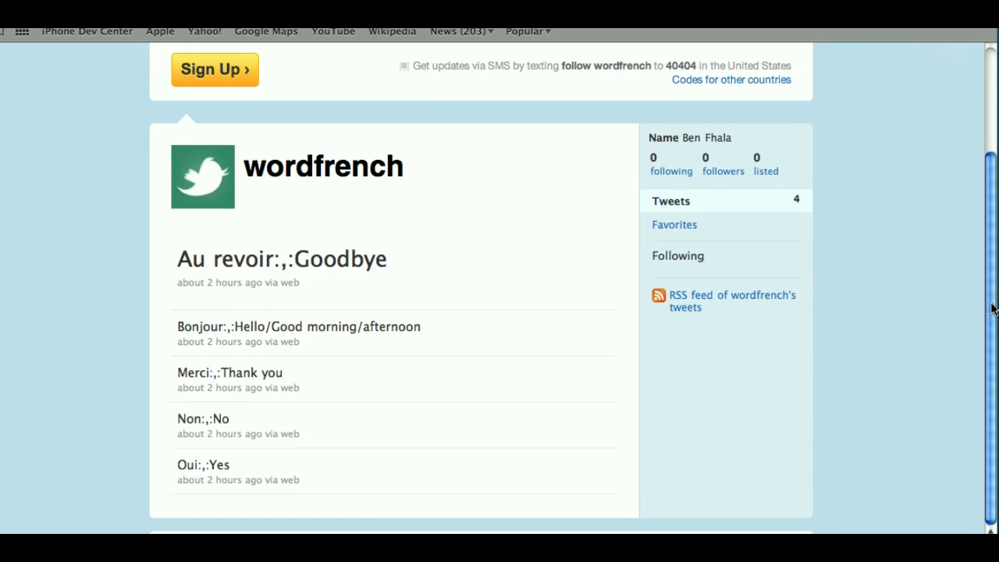
pyautogui.scroll(3, 500, 281)
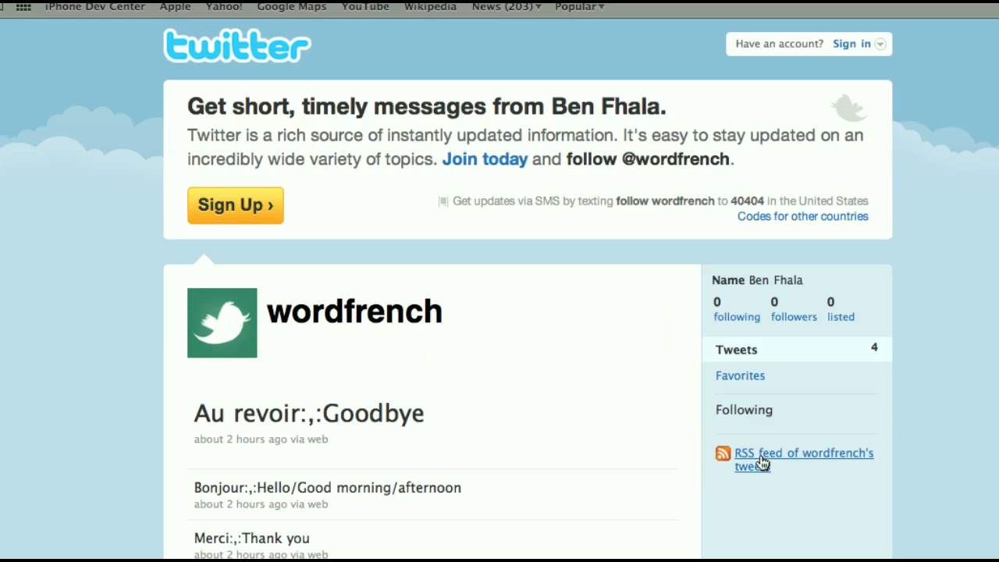
# Step: Open the account's RSS feed of tweets and select its address in the bar for copying
pyautogui.click(804, 464)
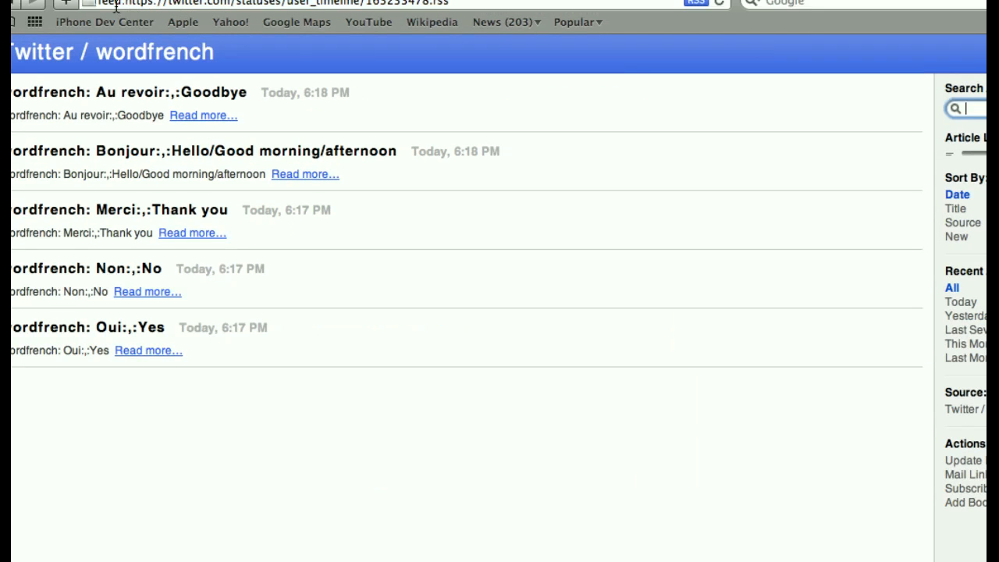
pyautogui.click(117, 4)
pyautogui.press('BackSpace')
pyautogui.press('Escape')
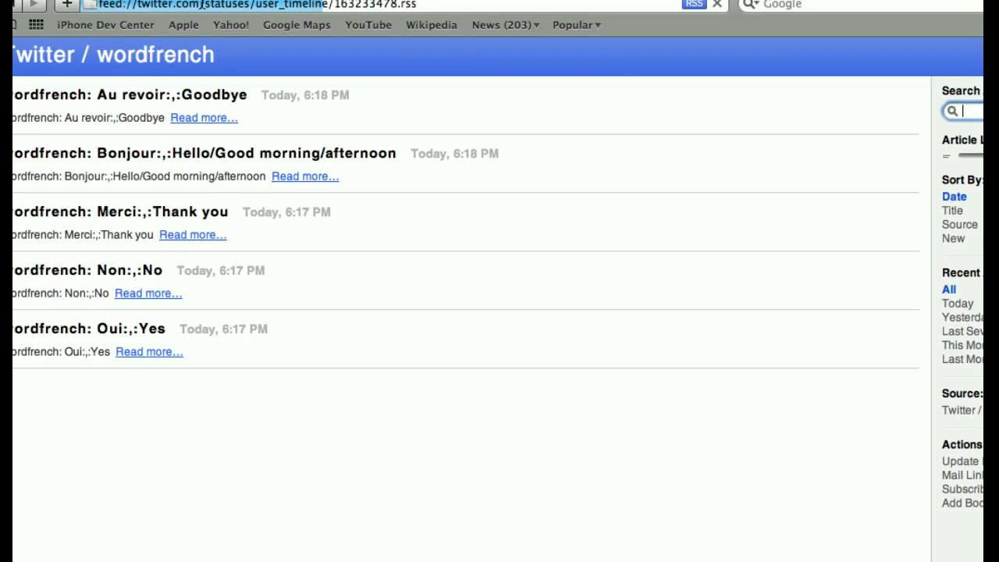
pyautogui.click(156, 4)
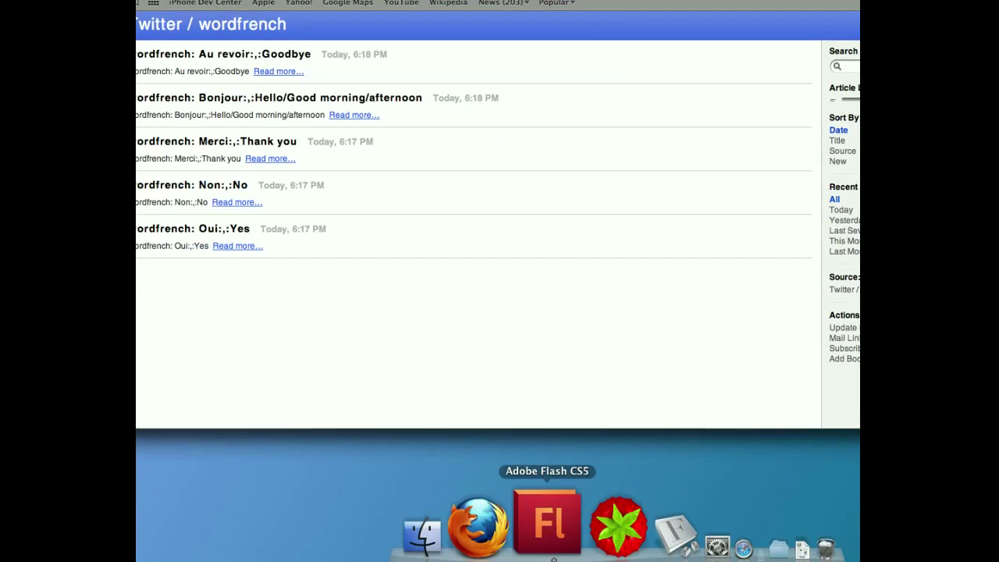
# Step: Back in Flash, set main.fla's document class to Main in the Properties panel
pyautogui.click(535, 524)
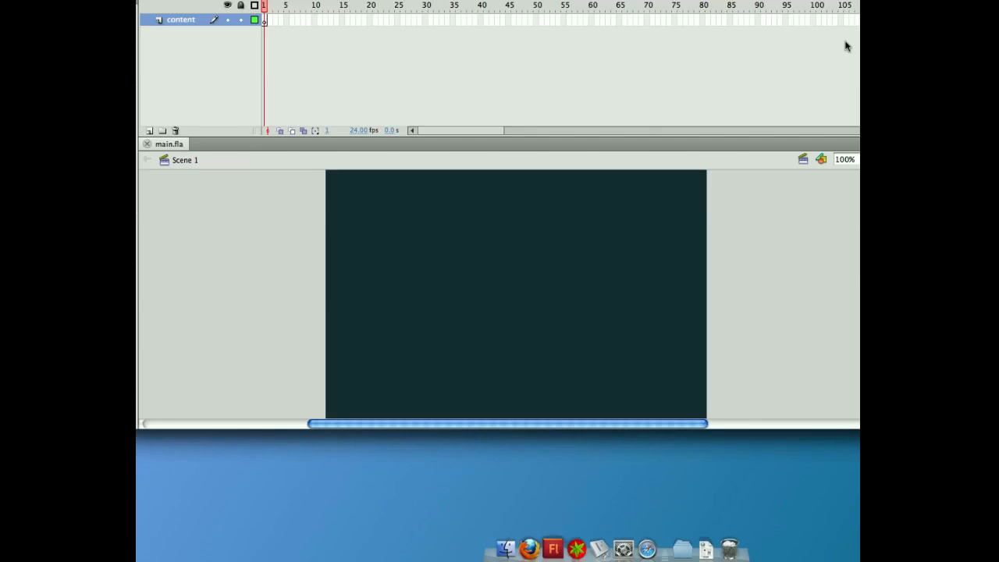
pyautogui.click(875, 10)
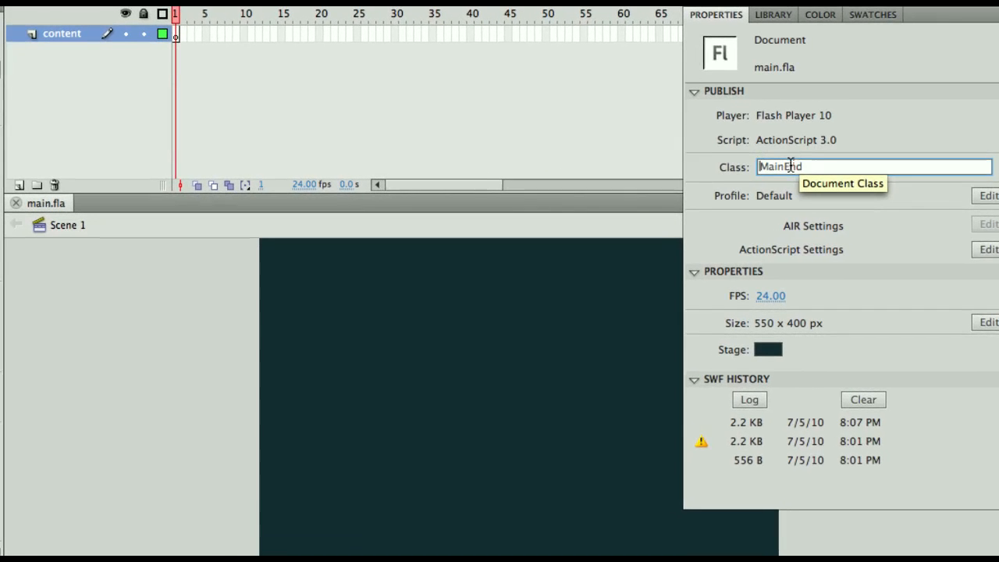
pyautogui.click(749, 172)
pyautogui.doubleClick(798, 162)
pyautogui.write('Main')
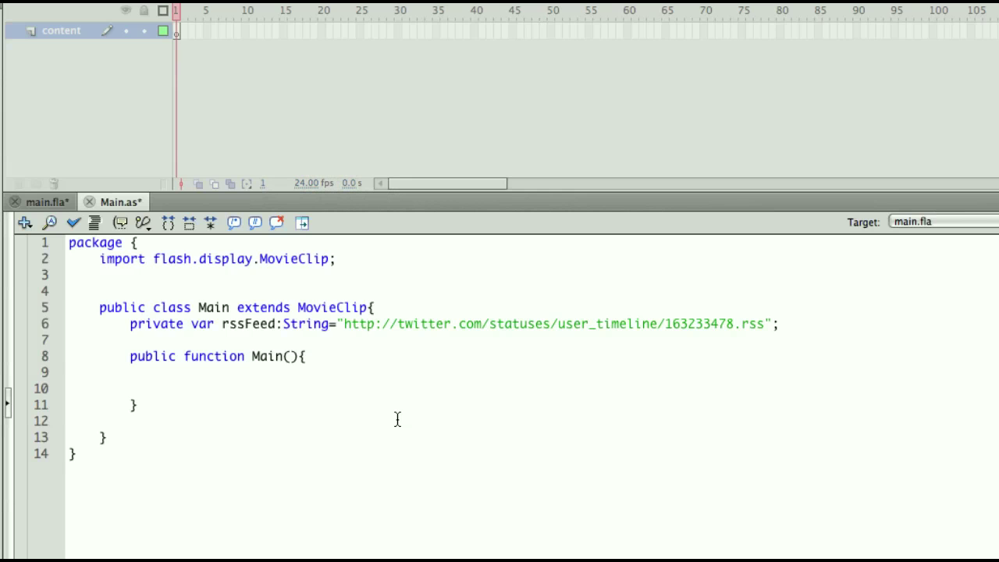
# Step: Save and select the rssFeed declaration line in Main.as
pyautogui.hotkey('ctrl', 's')
pyautogui.press('Up')
pyautogui.hotkey('shift', 'Down')
pyautogui.write('var urlLoader:')
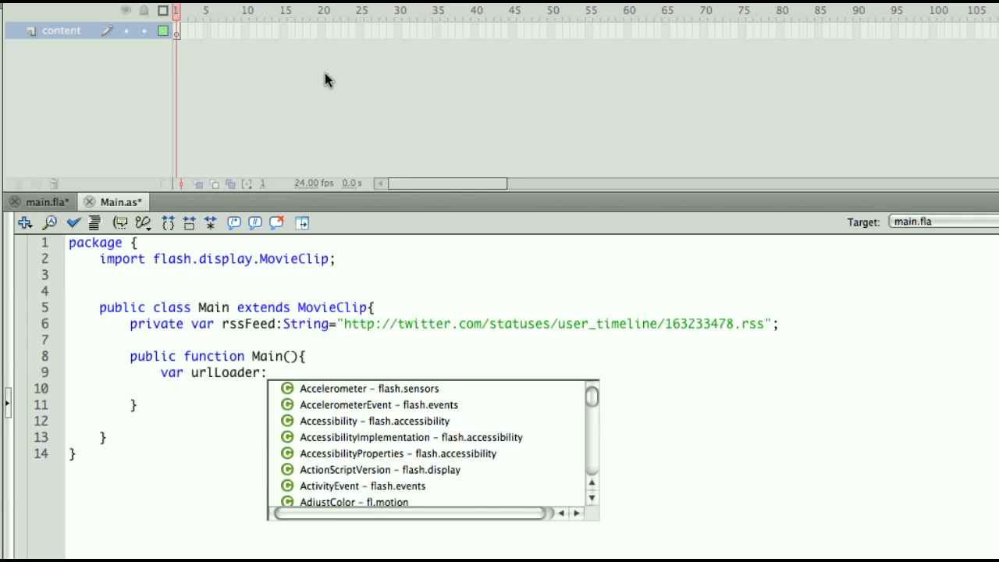
pyautogui.write('Loade')
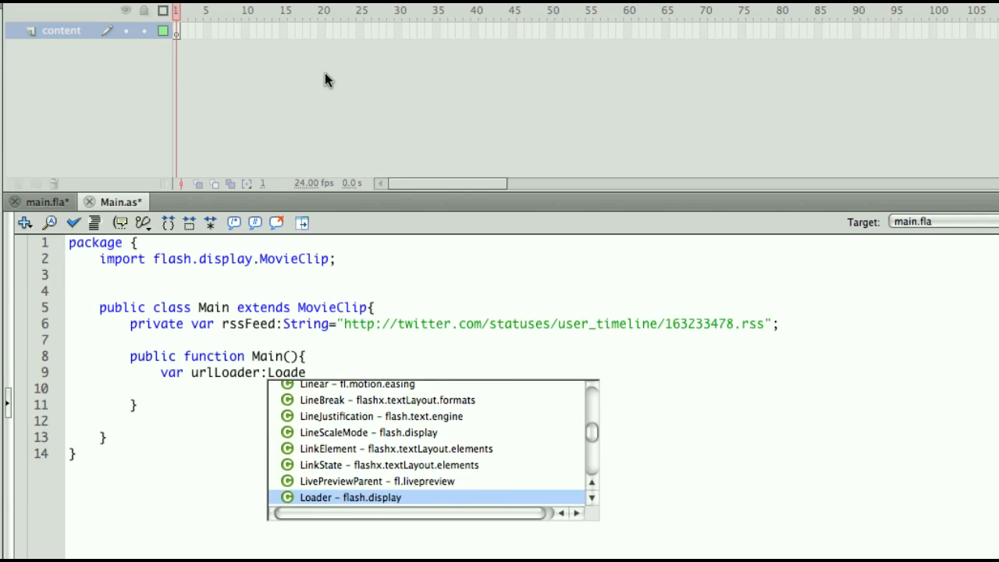
# Step: Declare urlLoader as a new URLLoader requesting a URLRequest of rssFeed
pyautogui.press('BackSpace')
pyautogui.press('BackSpace')
pyautogui.press('BackSpace')
pyautogui.write('URLL')
pyautogui.press('Return')
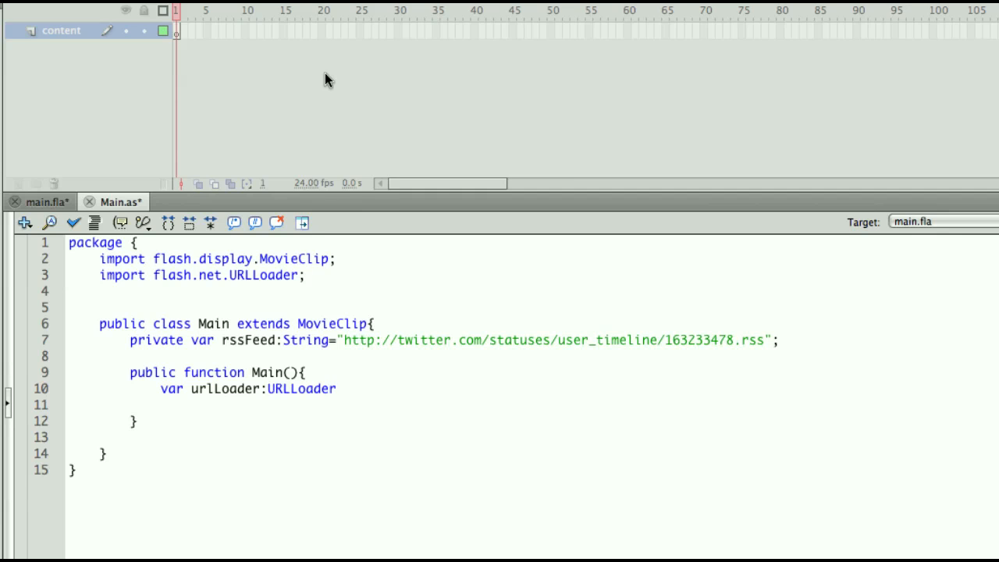
pyautogui.write('=')
pyautogui.press('BackSpace')
pyautogui.press('BackSpace')
pyautogui.write('= new ')
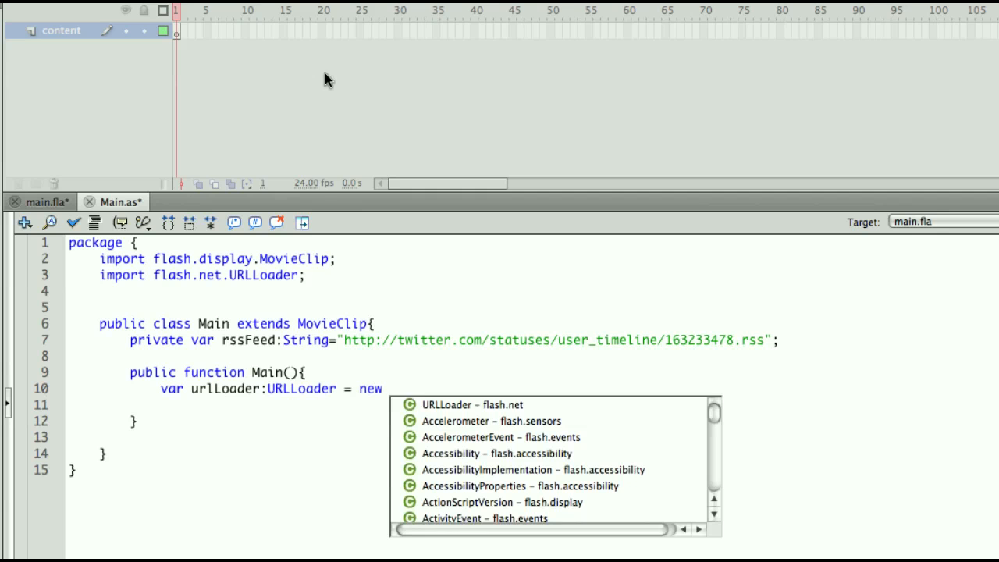
pyautogui.write('URLLoader(new URLR')
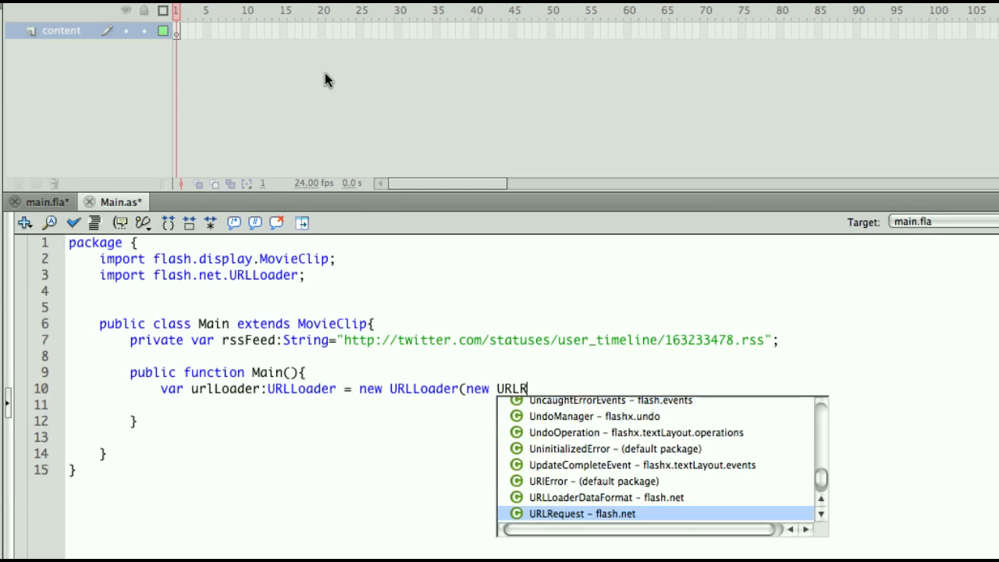
pyautogui.write('e')
pyautogui.press('Return')
pyautogui.write('(')
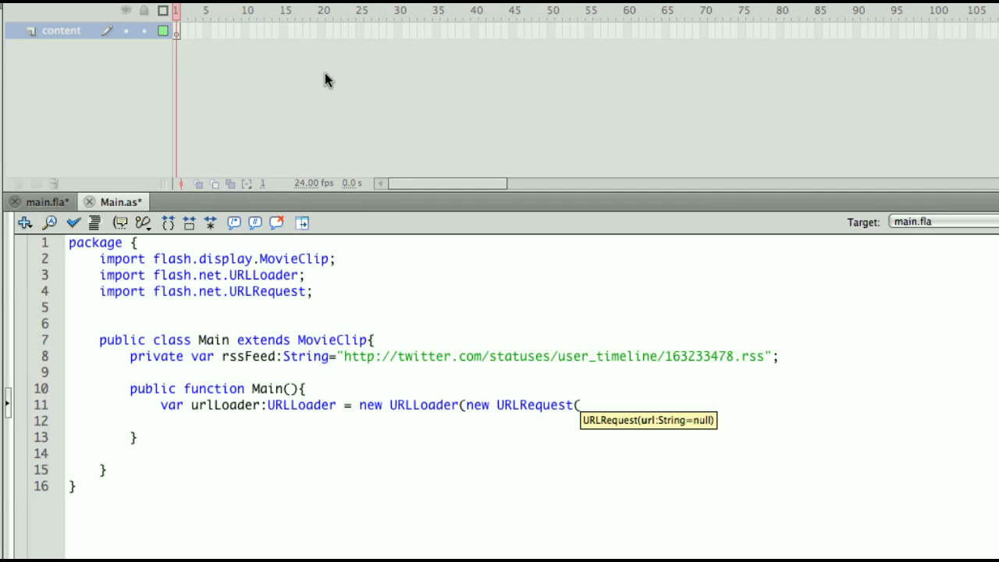
pyautogui.write('rssFeed));')
pyautogui.press('Return')
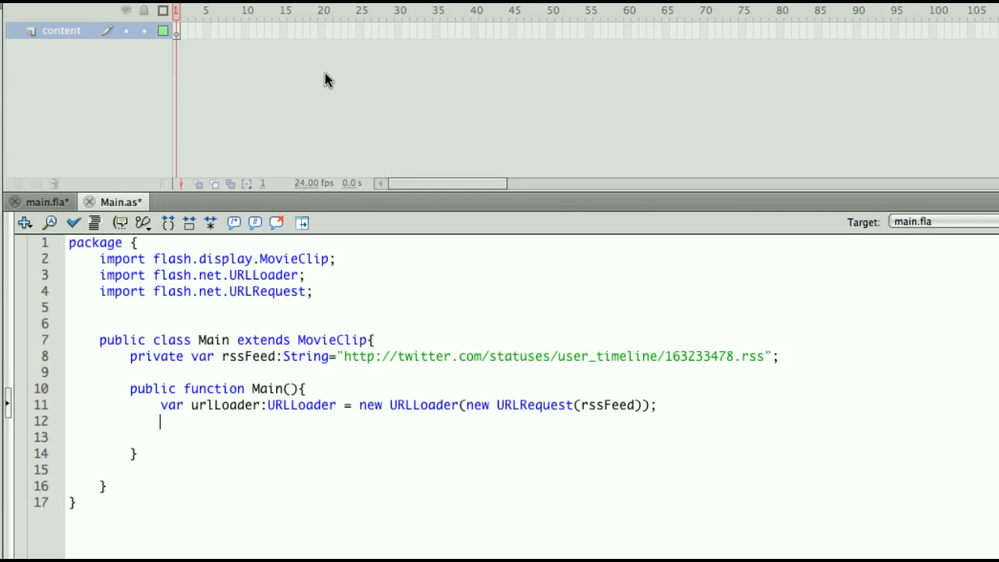
pyautogui.write('urlLoader.add')
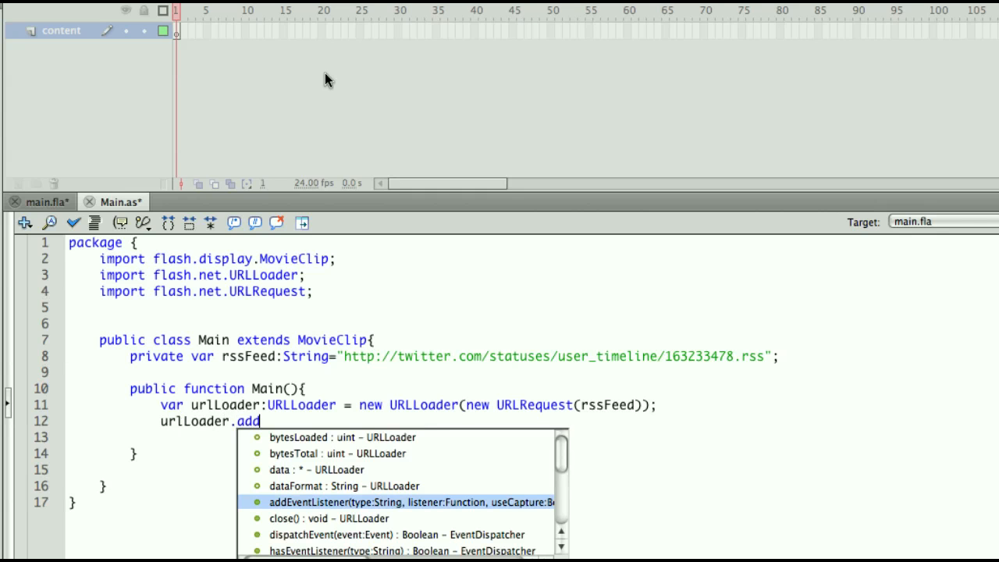
pyautogui.write('Ev')
# Step: Add urlLoader.addEventListener(Event.COMPLETE, ...) and rename the handler from onRssLoad to onRssComplete
pyautogui.press('Return')
pyautogui.write('(')
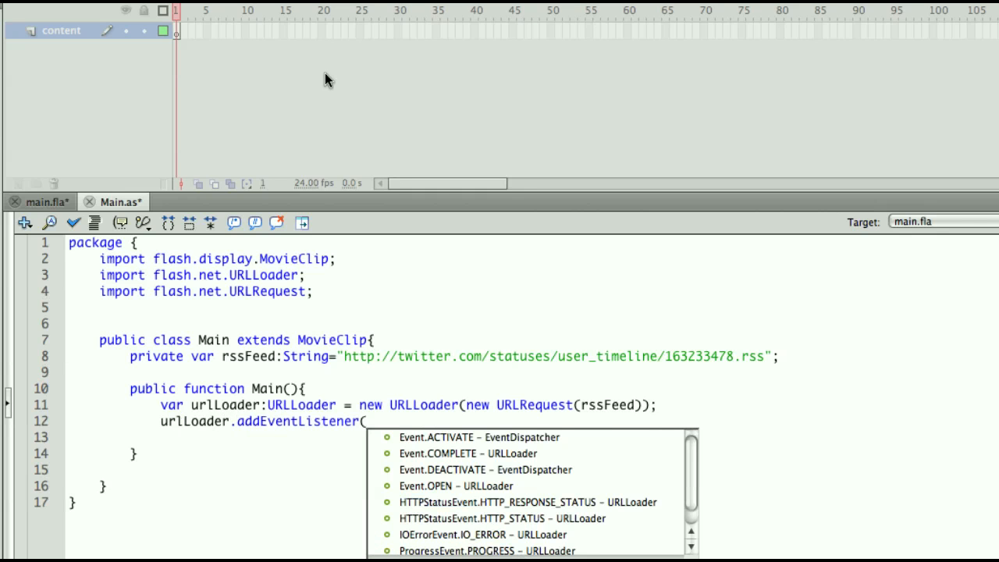
pyautogui.write('Event.Complete')
pyautogui.press('BackSpace')
pyautogui.press('BackSpace')
pyautogui.press('BackSpace')
pyautogui.press('BackSpace')
pyautogui.press('BackSpace')
pyautogui.press('BackSpace')
pyautogui.press('BackSpace')
pyautogui.press('BackSpace')
pyautogui.write('.COMPLETE,on')
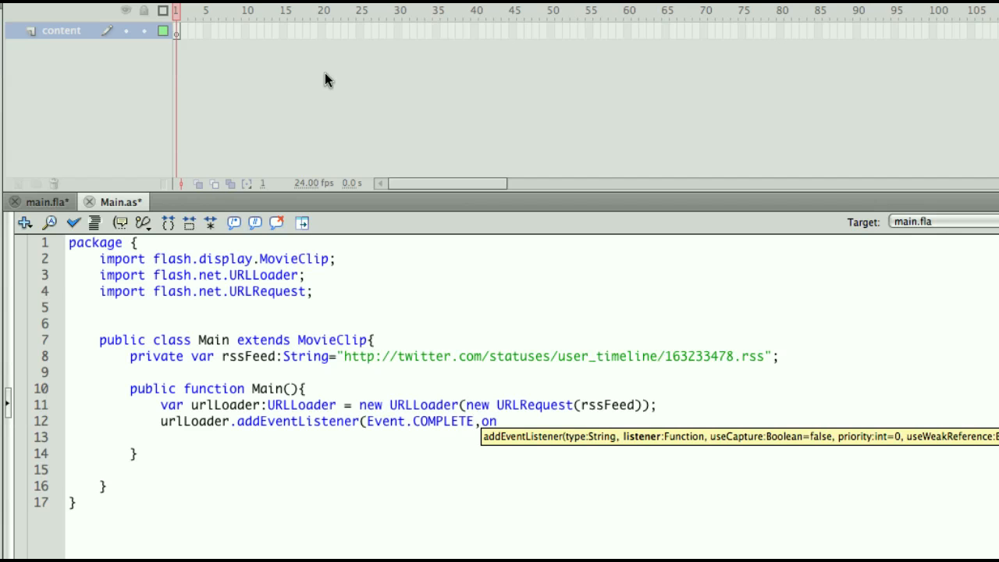
pyautogui.write('RssLoad);')
pyautogui.press('Down')
pyautogui.press('Down')
pyautogui.press('Up')
pyautogui.press('Up')
pyautogui.press('Up')
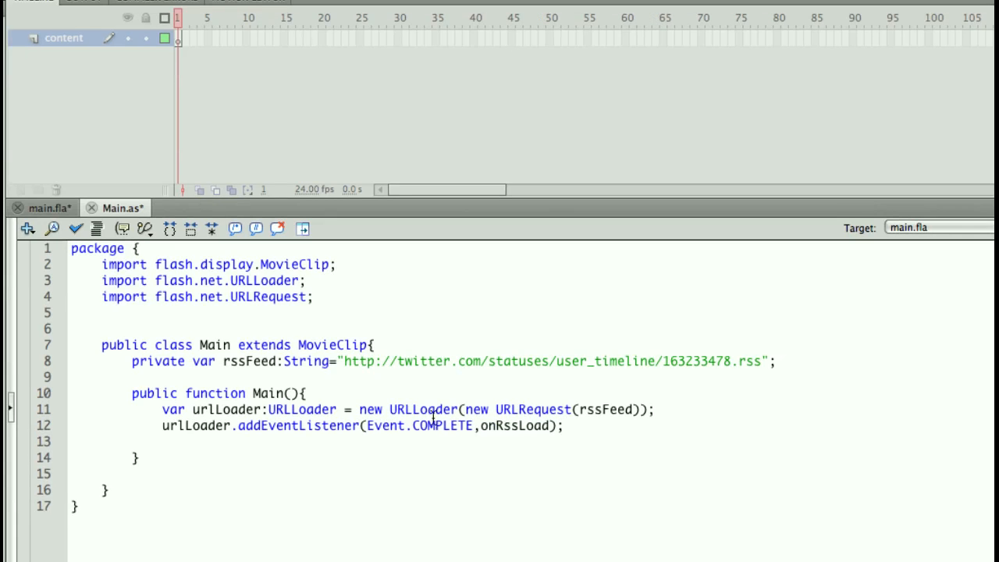
pyautogui.moveTo(519, 428); pyautogui.dragTo(549, 435)
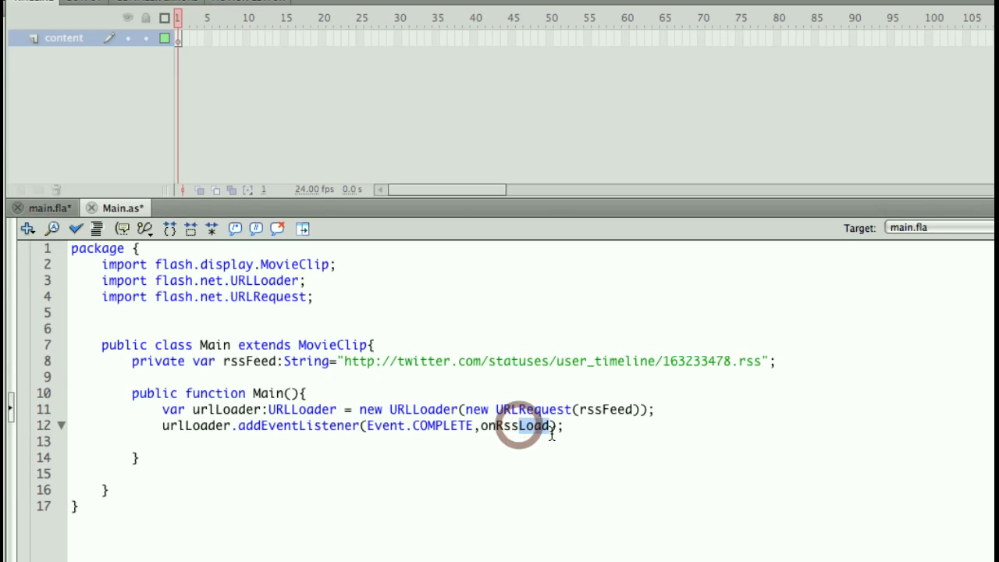
pyautogui.write('Complete')
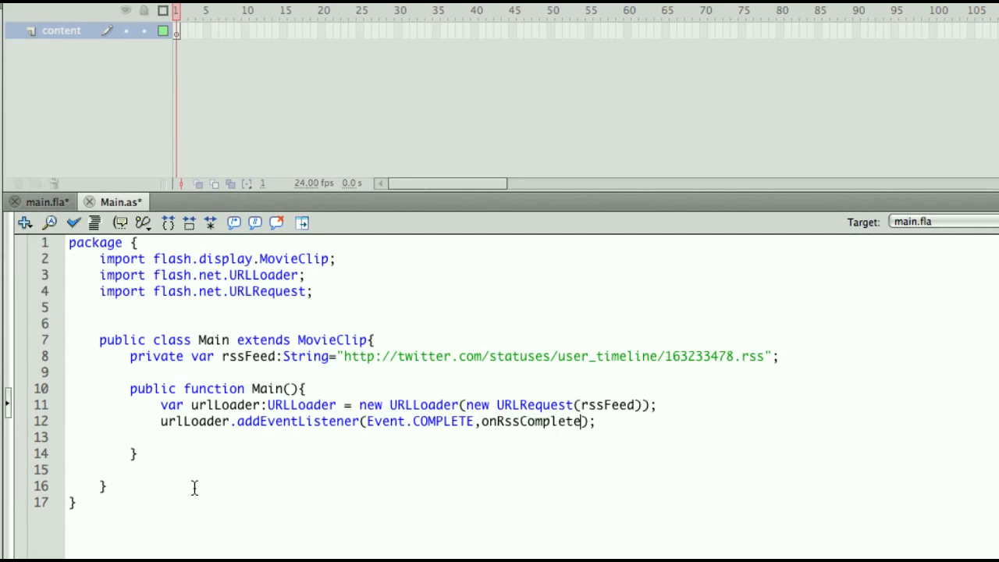
# Step: Add private function onRssComplete(e:Event):void below the constructor, importing Event
pyautogui.click(166, 472)
pyautogui.press('Return')
pyautogui.write('private function onRss')
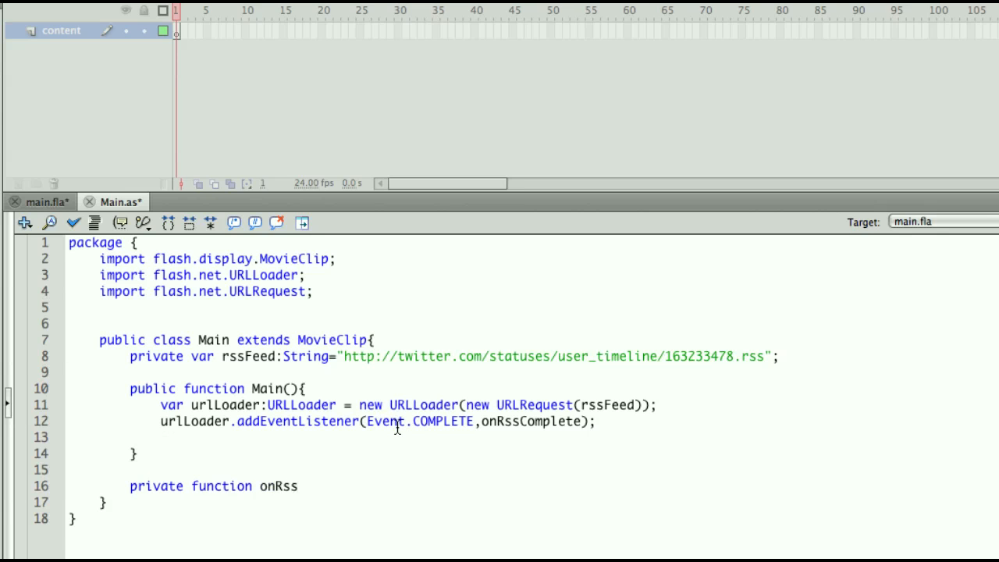
pyautogui.write('Complete(e:')
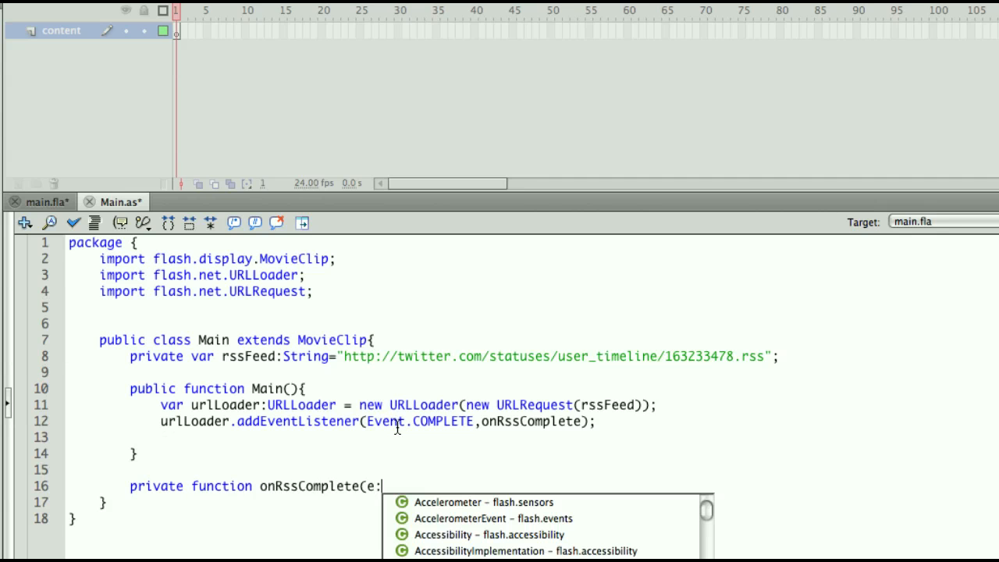
pyautogui.write('Eve')
pyautogui.press('Return')
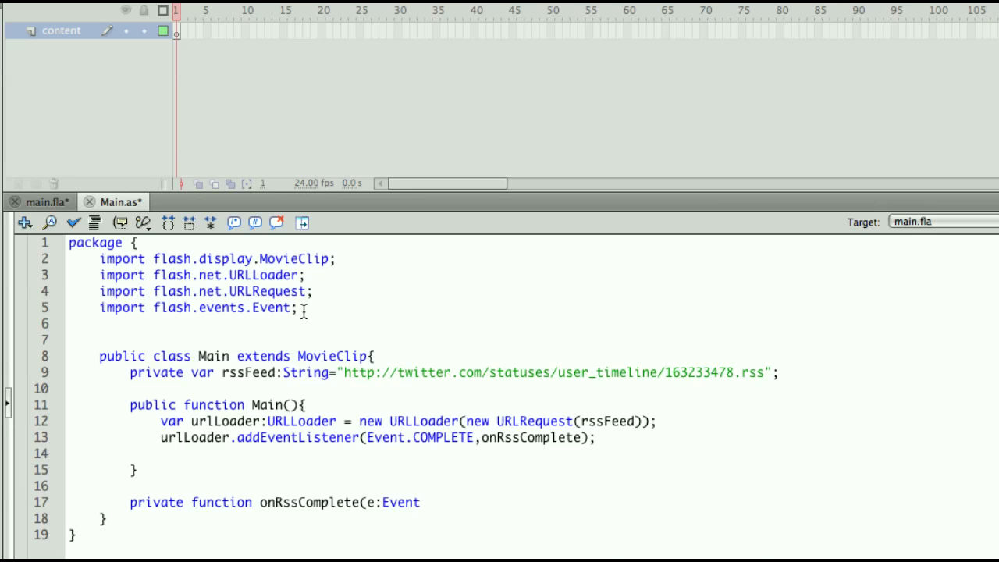
pyautogui.write('):void')
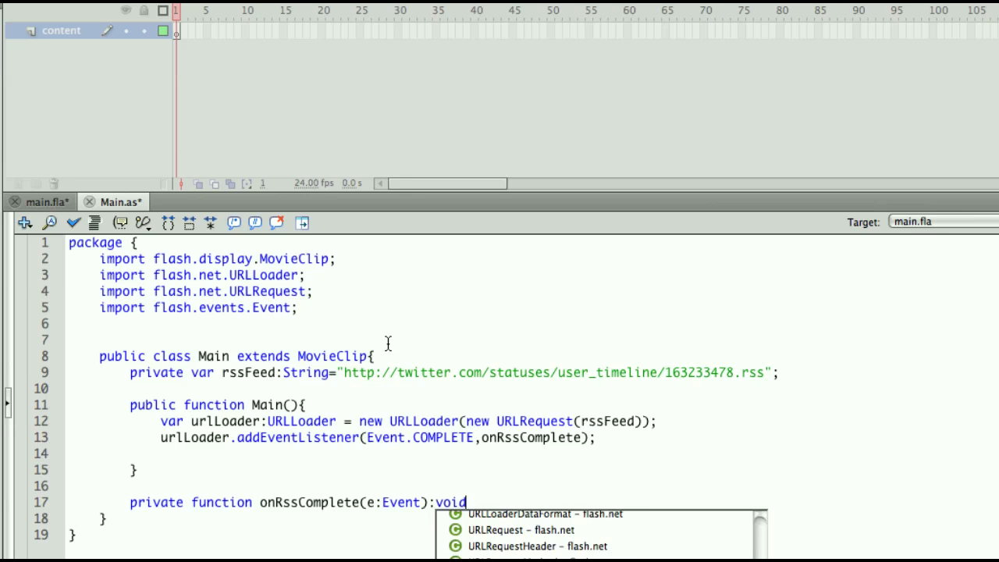
pyautogui.write('{')
pyautogui.press('Return')
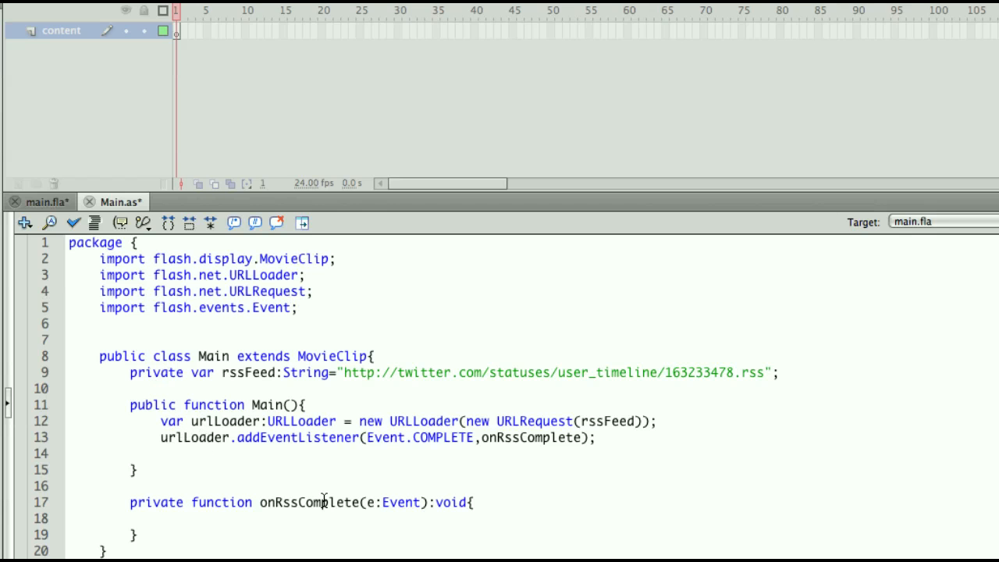
pyautogui.write('e.target.removeEventListener(')
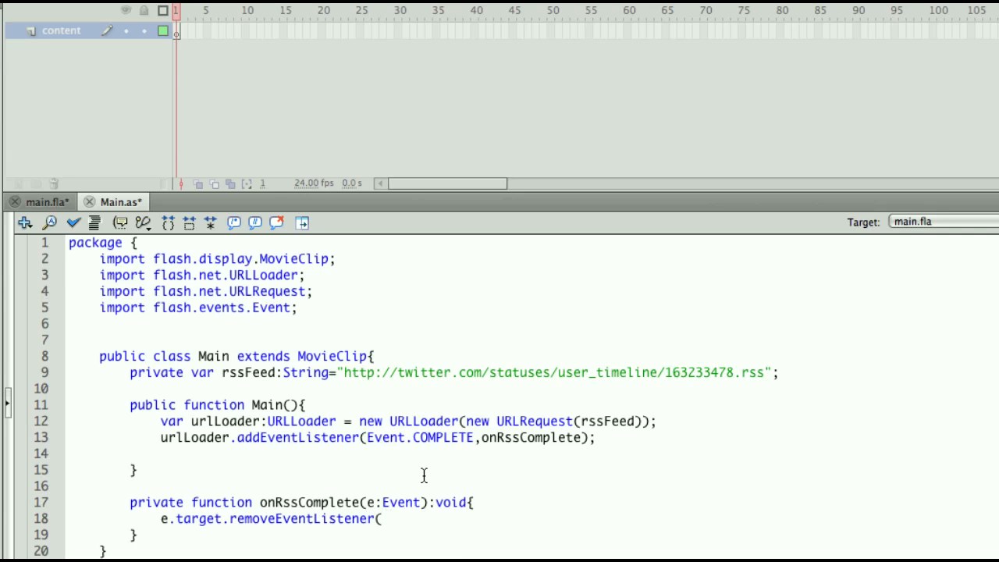
# Step: Fill removeEventListener with Event.COMPLETE,onRssComplete copied from line 12, then save
pyautogui.doubleClick(430, 438)
pyautogui.hotkey('ctrl', 'c')
pyautogui.click(386, 519)
pyautogui.hotkey('ctrl', 'v')
pyautogui.write(');')
pyautogui.hotkey('ctrl', 's')
pyautogui.press('Return')
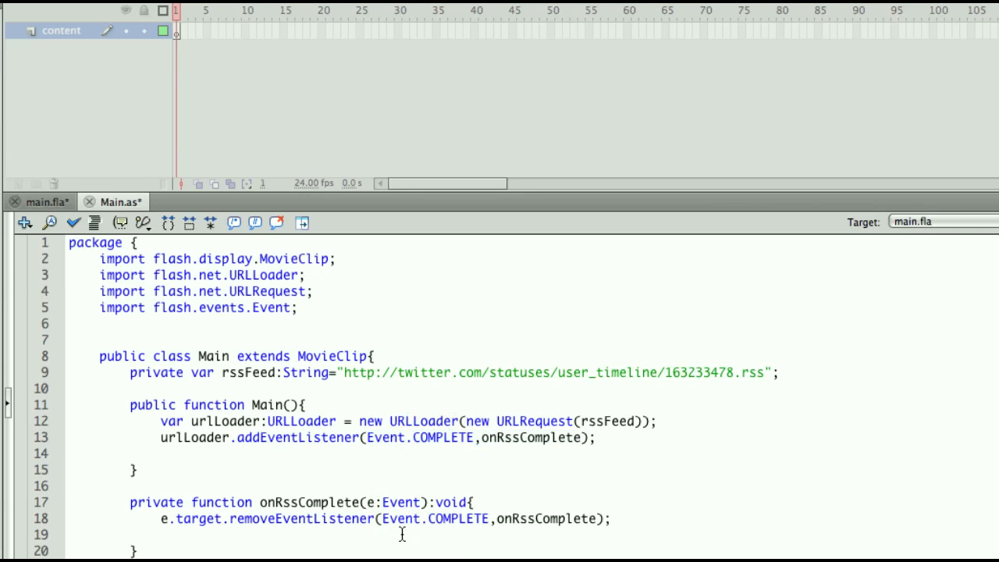
pyautogui.write('trace(')
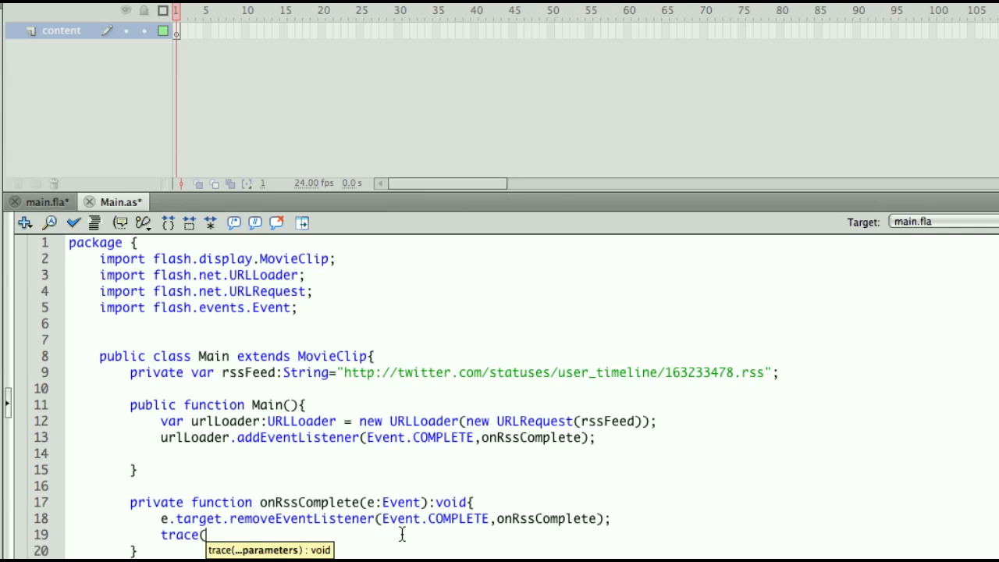
pyautogui.write('e.target.da')
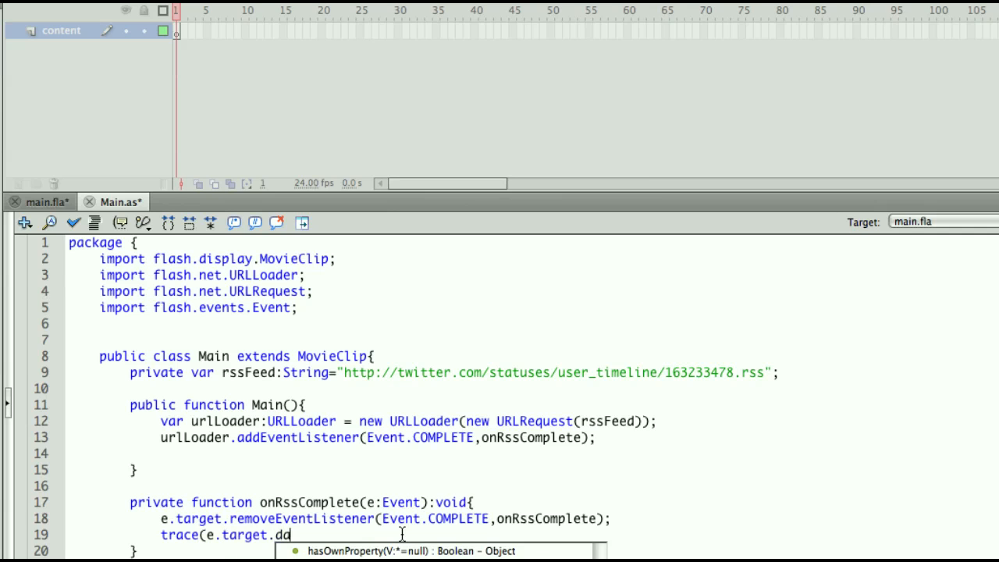
pyautogui.write('ta);')
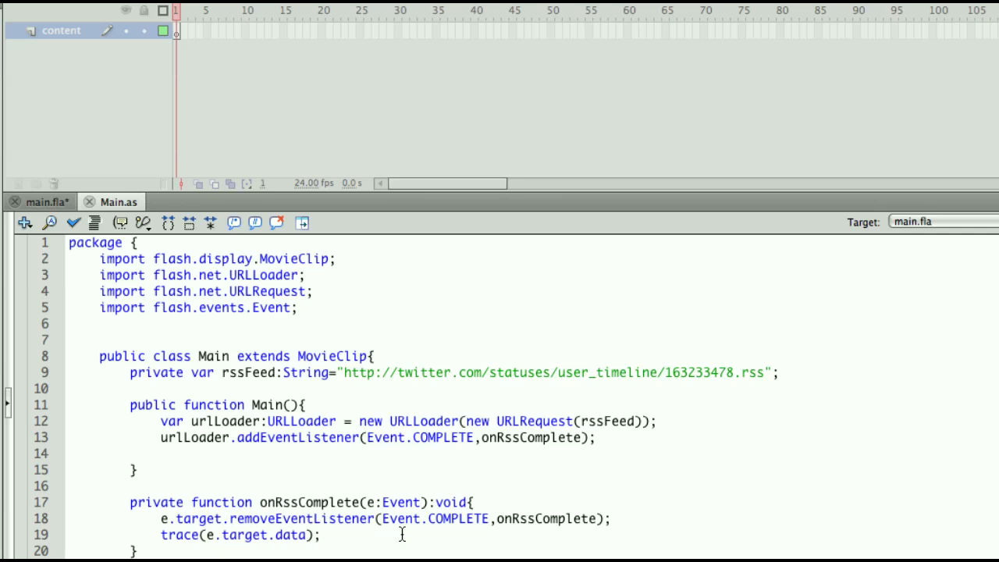
# Step: Test the movie, close main.swf and copy the traced RSS XML from the Output panel
pyautogui.press('super+Return')
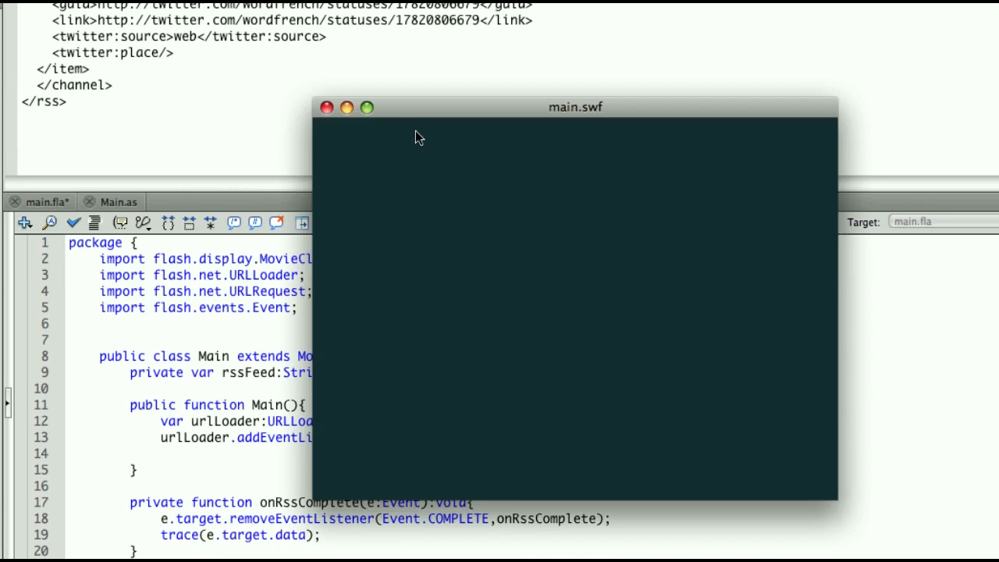
pyautogui.click(325, 107)
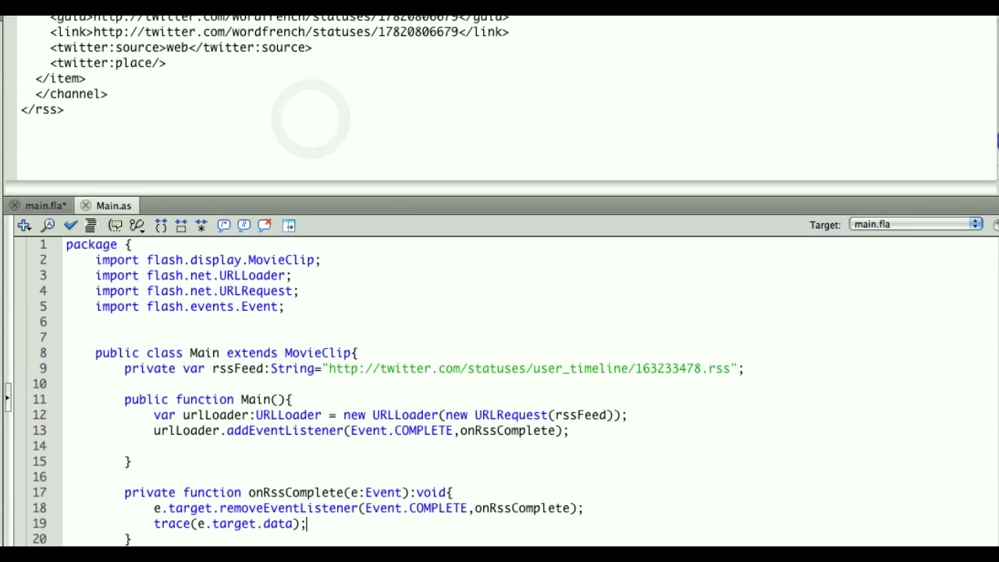
pyautogui.moveTo(996, 141)
pyautogui.mouseDown()
pyautogui.moveTo(996, 47)
pyautogui.moveTo(997, 181)
pyautogui.moveTo(978, 39)
pyautogui.mouseUp()
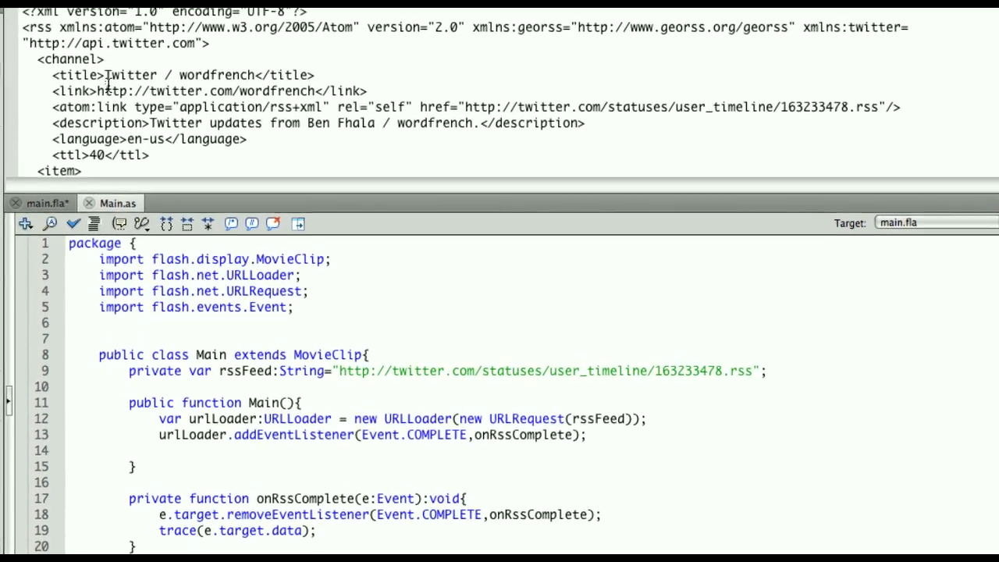
pyautogui.rightClick(172, 92)
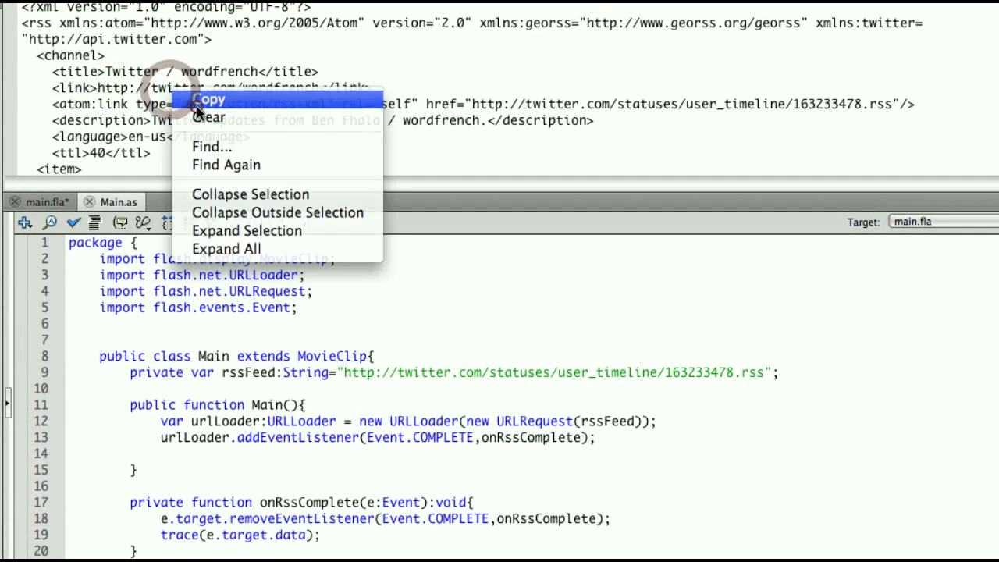
pyautogui.click(196, 102)
# Step: Create a new ActionScript 3.0 Class document via File > New
pyautogui.click(133, 8)
pyautogui.click(141, 31)
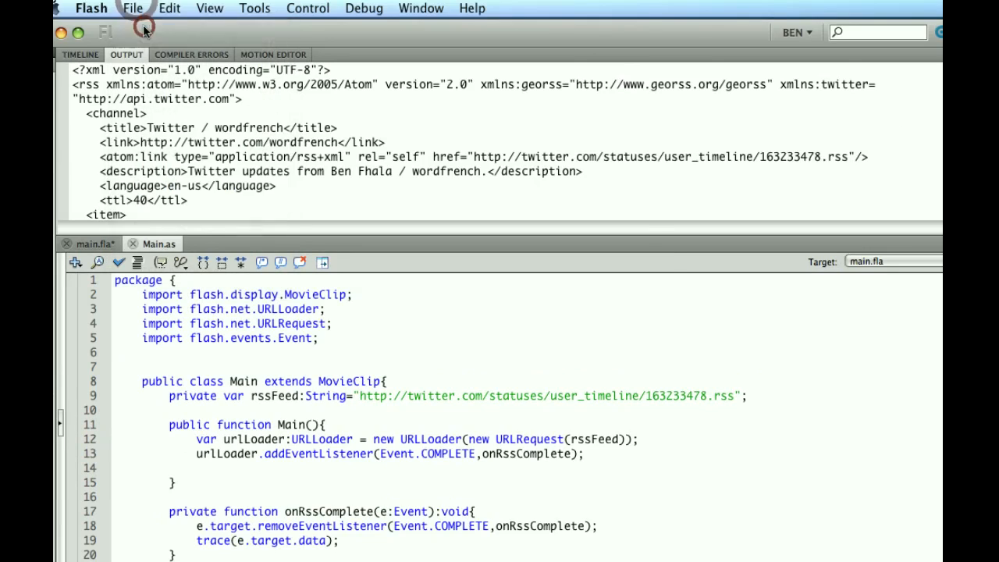
pyautogui.doubleClick(407, 350)
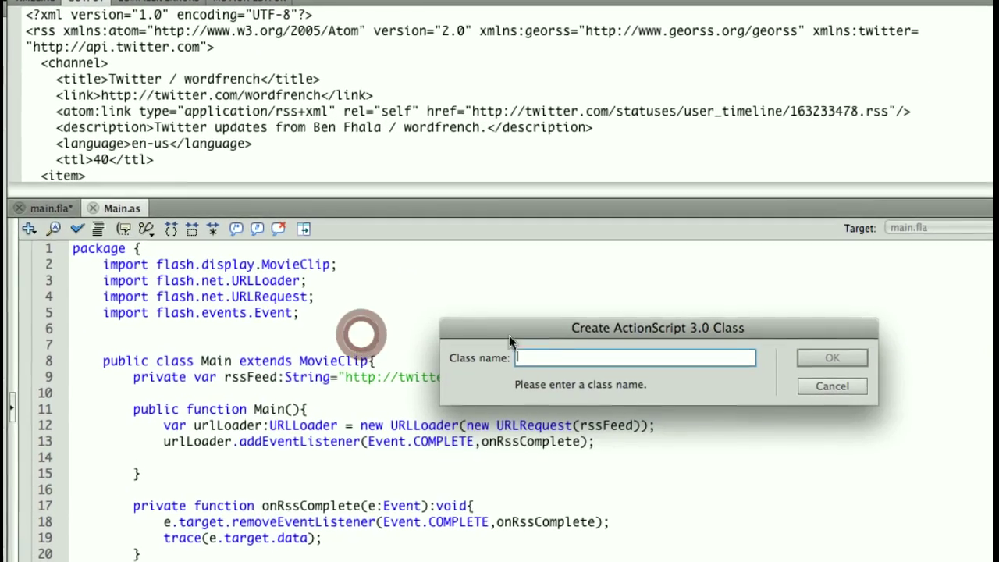
pyautogui.write('x')
pyautogui.press('Return')
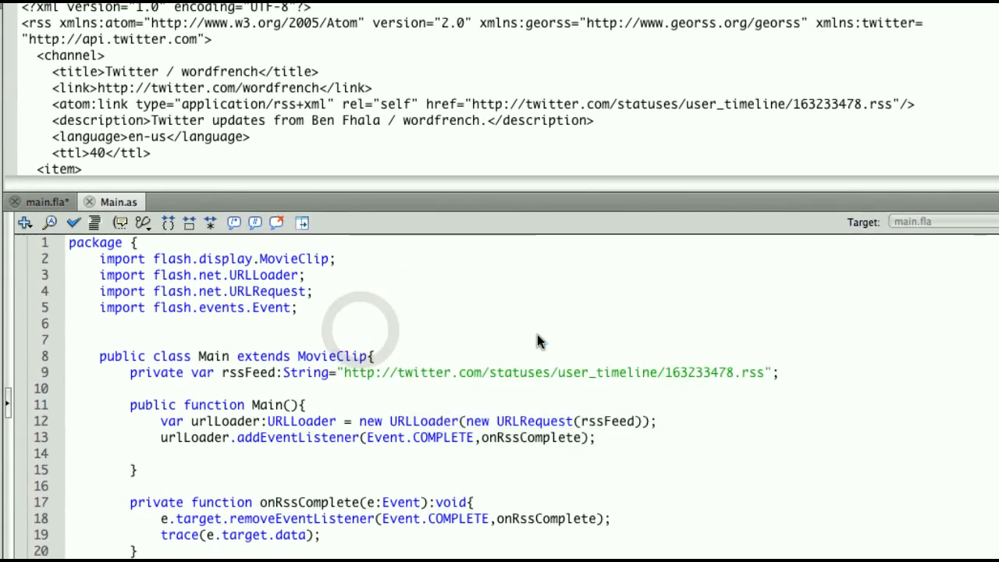
# Step: Replace Script-2's class skeleton with the pasted RSS XML
pyautogui.hotkey('ctrl', 'a')
pyautogui.press('BackSpace')
pyautogui.hotkey('ctrl', 'v')
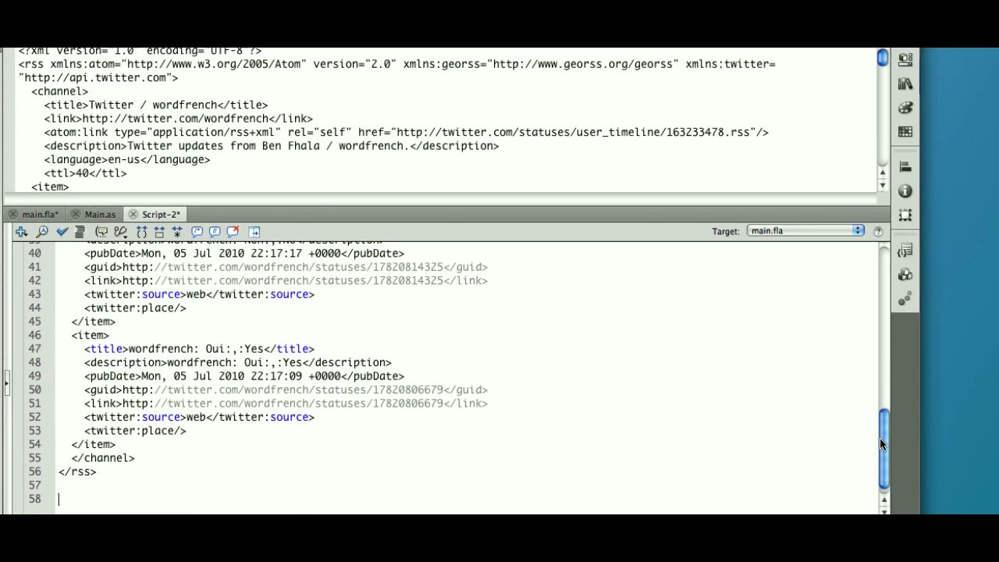
pyautogui.scroll(10, 880, 437)
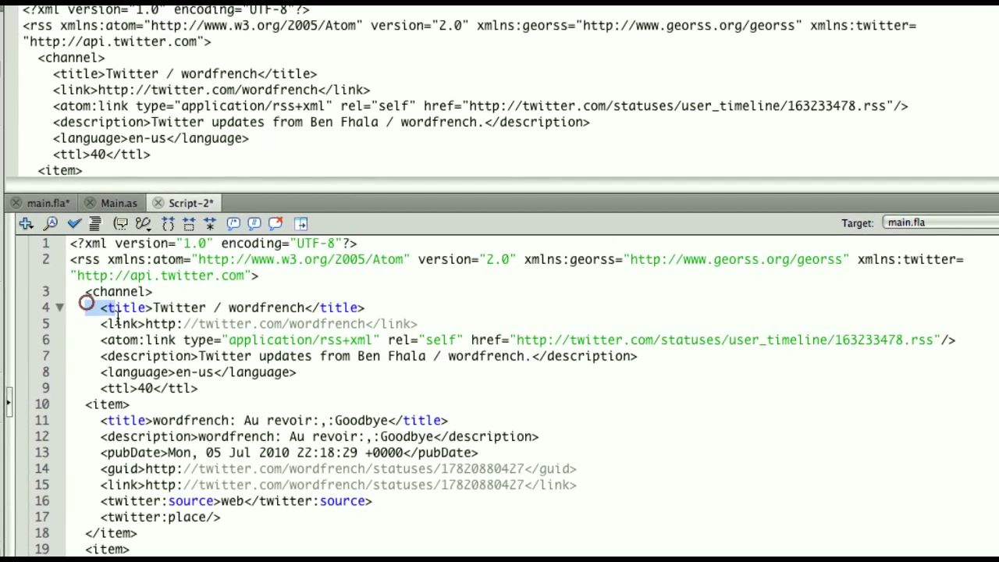
# Step: Highlight the channel details from title to ttl, then the first item block
pyautogui.moveTo(100, 307); pyautogui.dragTo(203, 390)
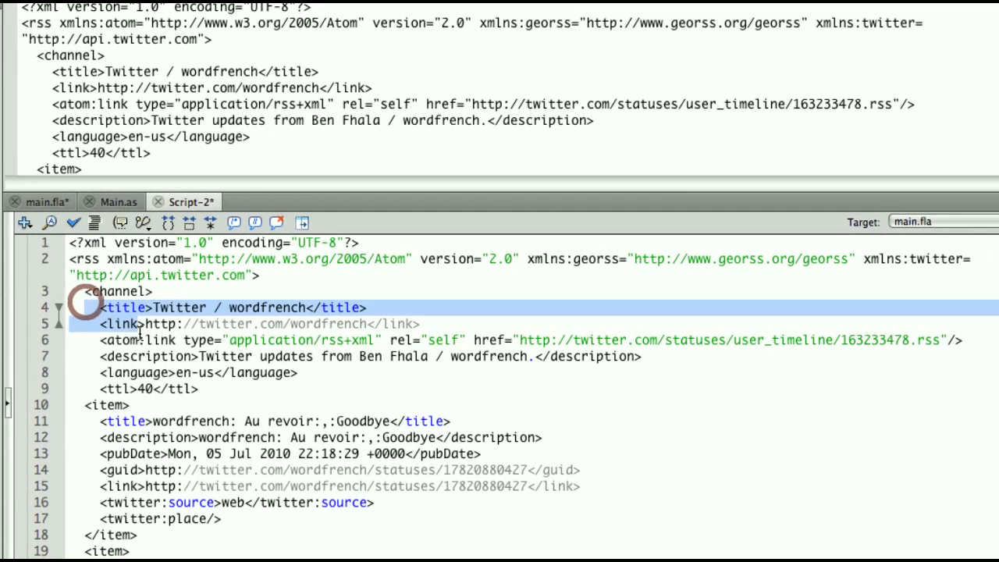
pyautogui.press('Right')
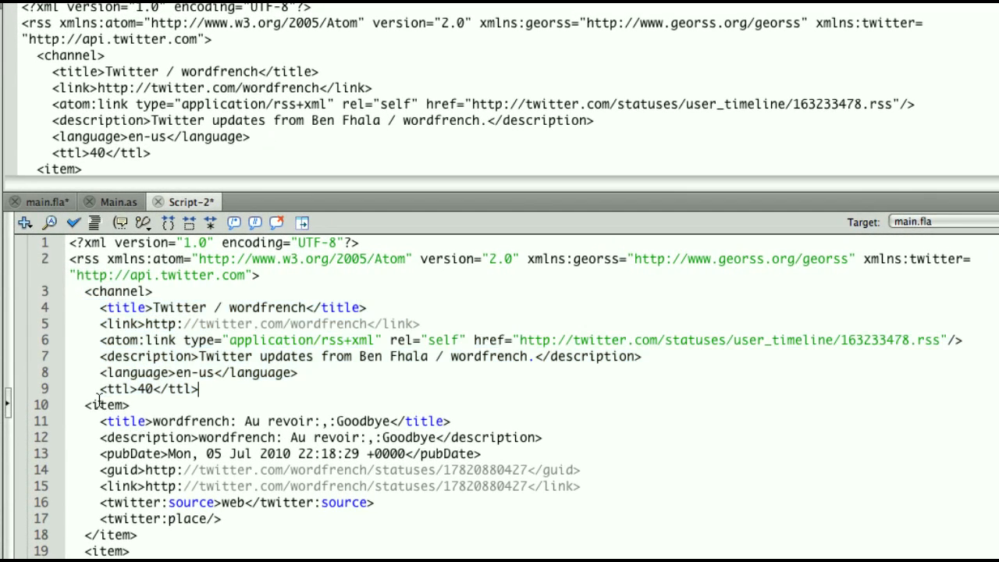
pyautogui.moveTo(75, 404); pyautogui.dragTo(141, 535)
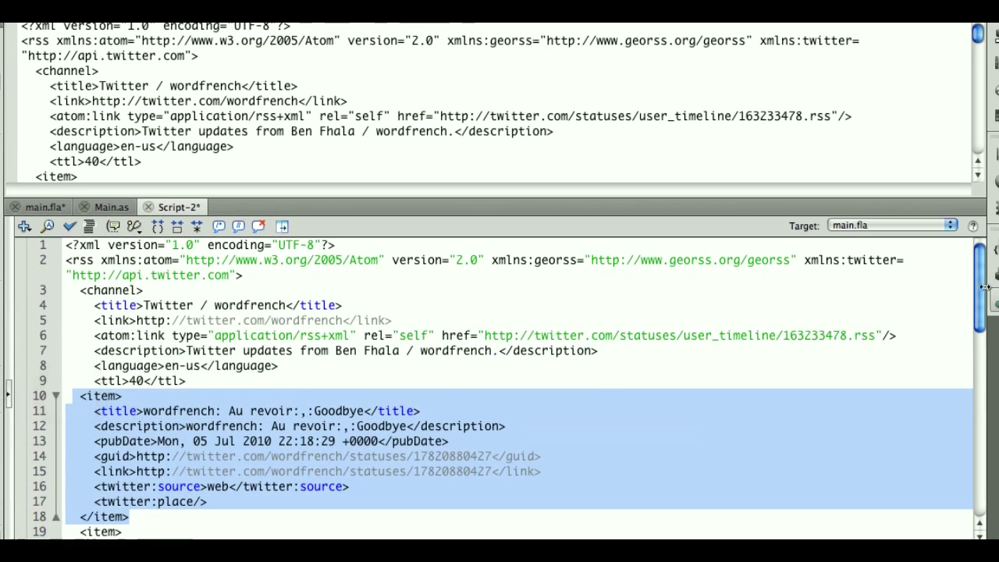
pyautogui.moveTo(980, 287)
pyautogui.mouseDown()
pyautogui.moveTo(971, 431)
pyautogui.moveTo(980, 453)
pyautogui.moveTo(990, 234)
pyautogui.mouseUp()
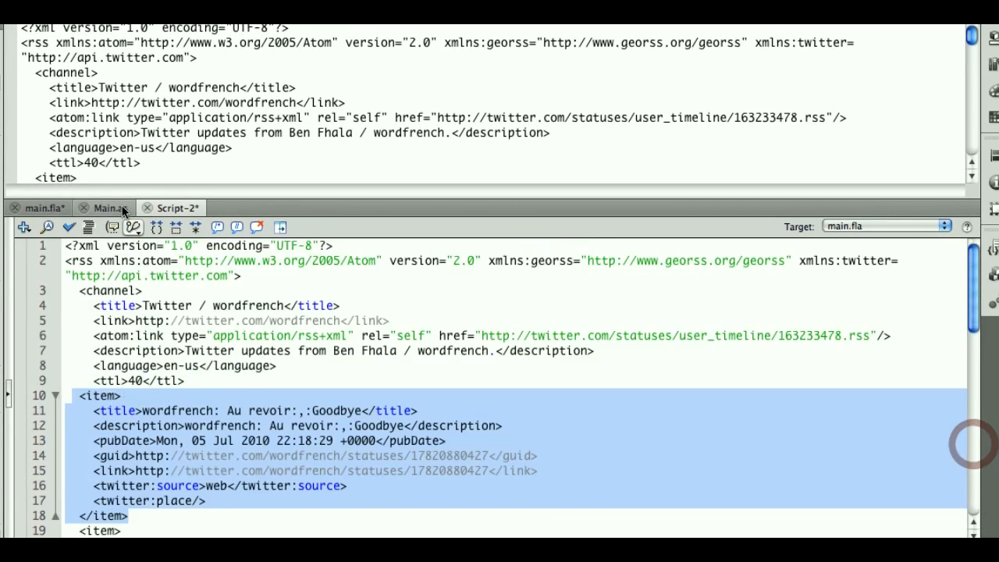
# Step: In Main.as declare an xml variable on line 10 and begin var xml = XML( on line 19
pyautogui.click(109, 208)
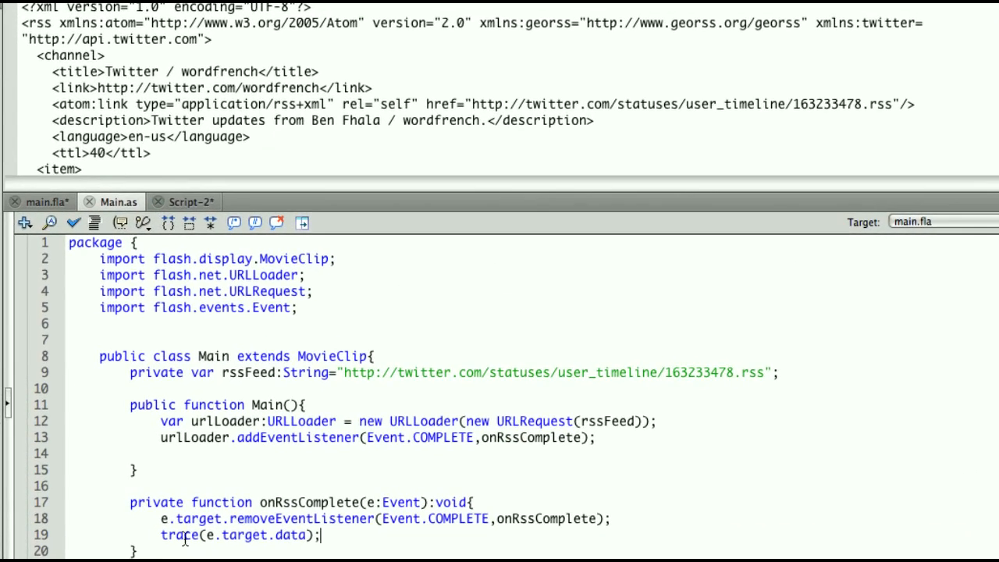
pyautogui.press('Return')
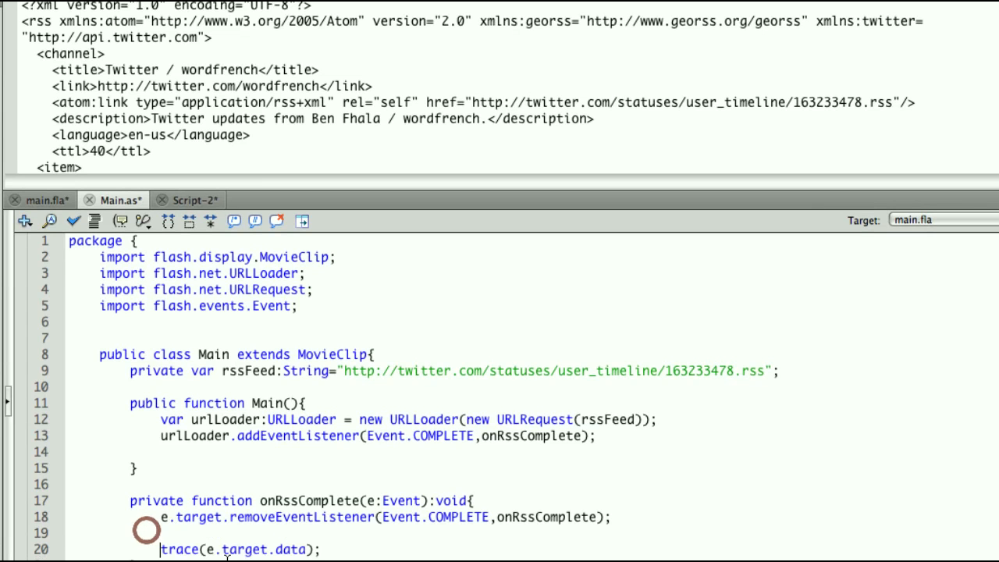
pyautogui.click(125, 390)
pyautogui.write('private var xml')
pyautogui.press('BackSpace')
pyautogui.write(':XML;')
pyautogui.click(180, 535)
pyautogui.write('xml = ')
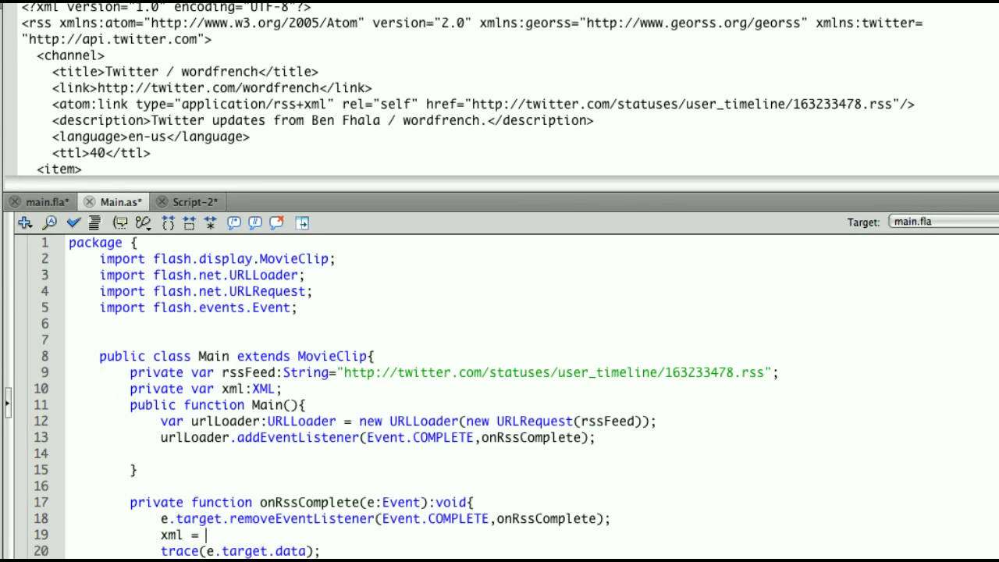
pyautogui.write('XML(')
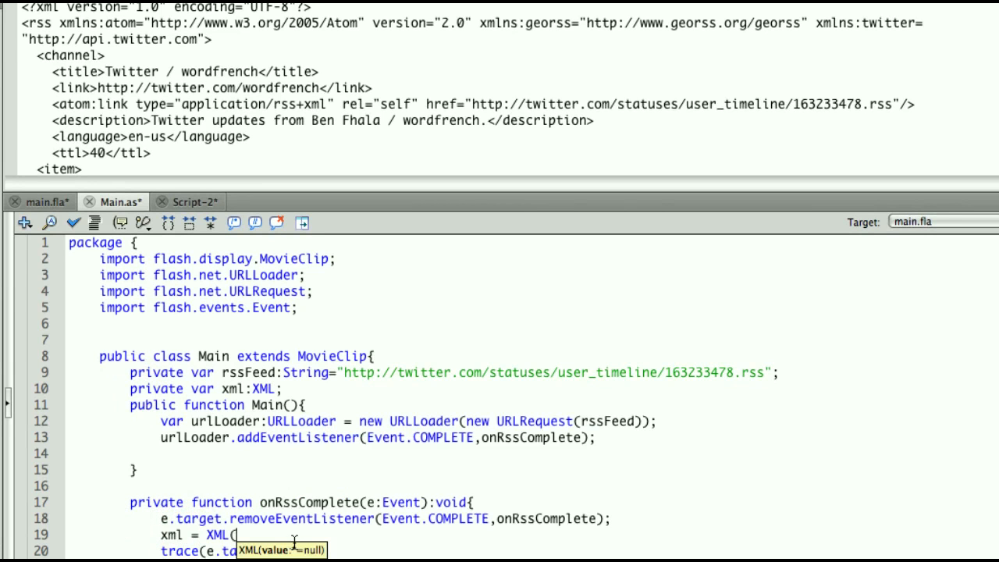
# Step: Paste e.target.data into the XML( conversion on line 19 and save
pyautogui.moveTo(207, 551); pyautogui.dragTo(304, 551)
pyautogui.press('super+c')
pyautogui.click(244, 535)
pyautogui.press('super+v')
pyautogui.write(');')
pyautogui.press('super+s')
pyautogui.moveTo(160, 551); pyautogui.dragTo(327, 489)
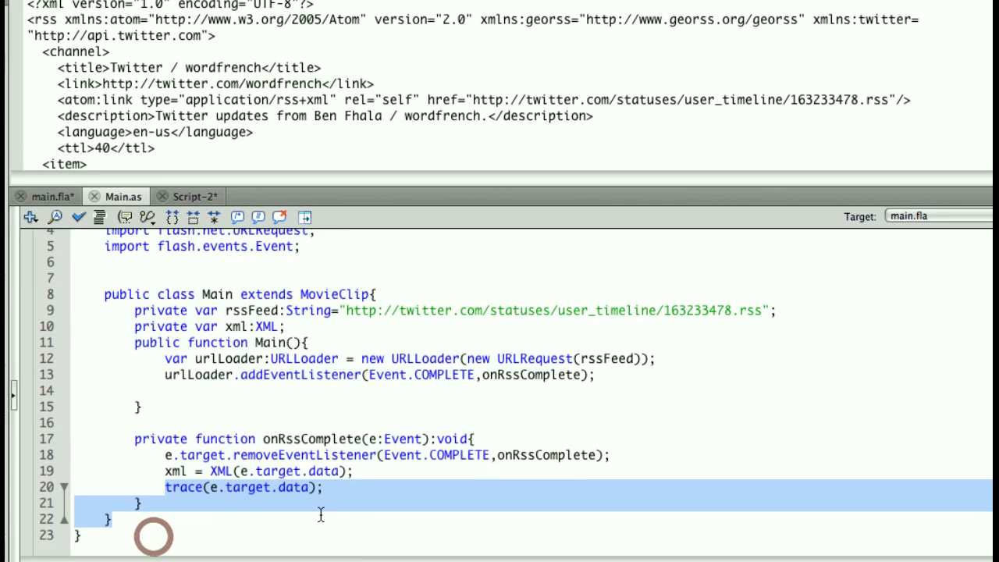
pyautogui.write('trace(xml.c')
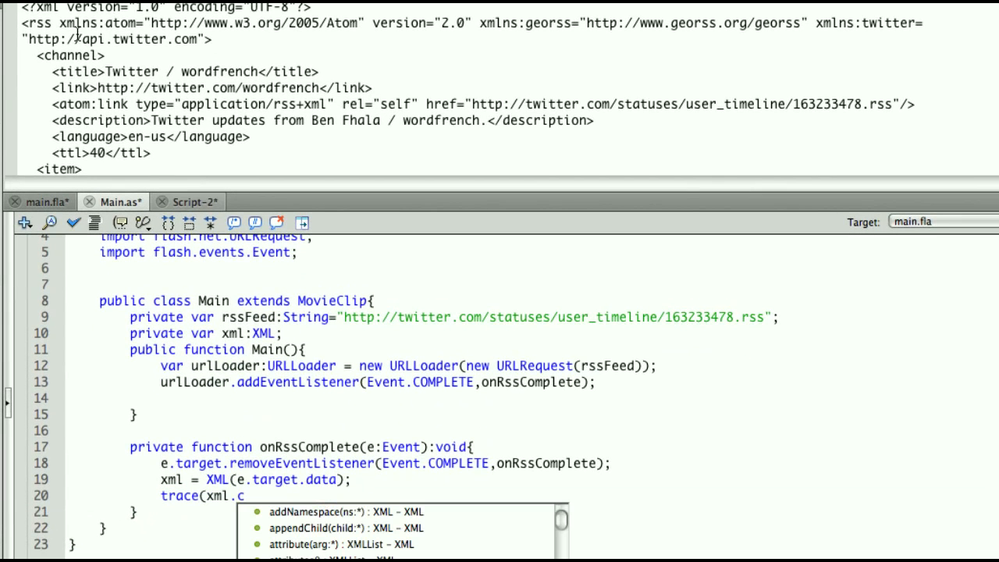
pyautogui.write('hannel')
pyautogui.write('.')
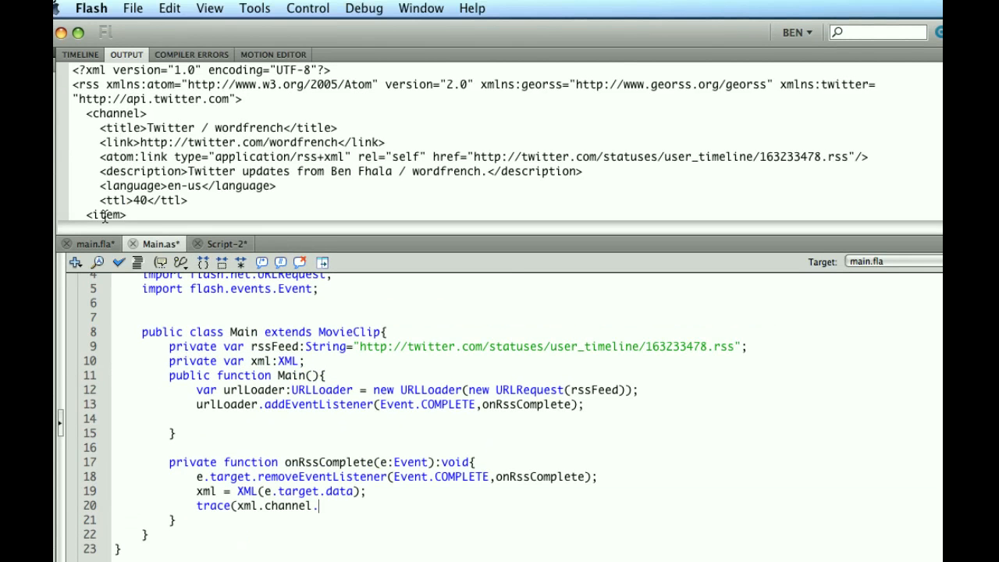
pyautogui.write('item);')
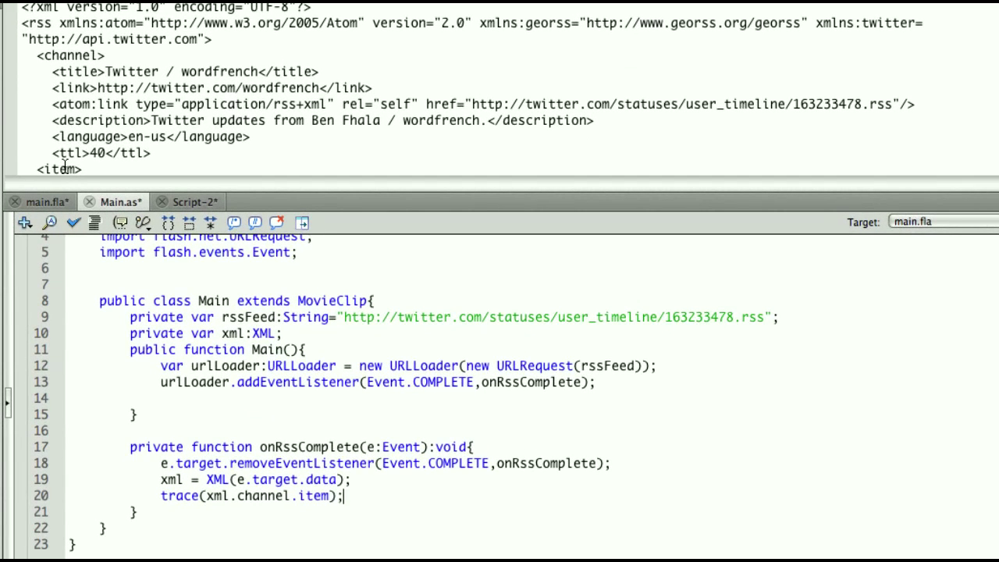
# Step: Save and test the movie to see the traced xml.channel.item list, then close main.swf
pyautogui.hotkey('ctrl', 's')
pyautogui.hotkey('ctrl', 'Return')
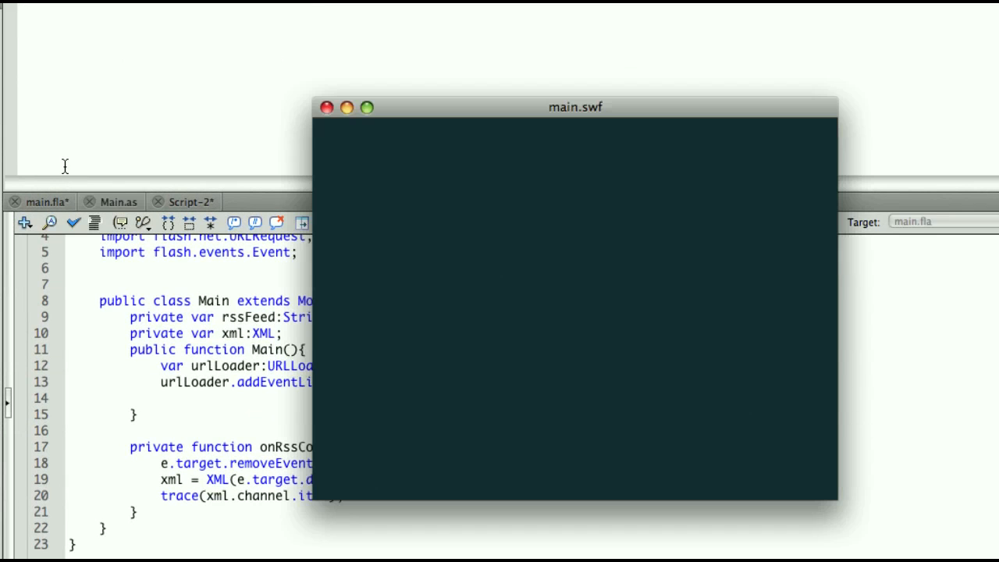
pyautogui.click(326, 106)
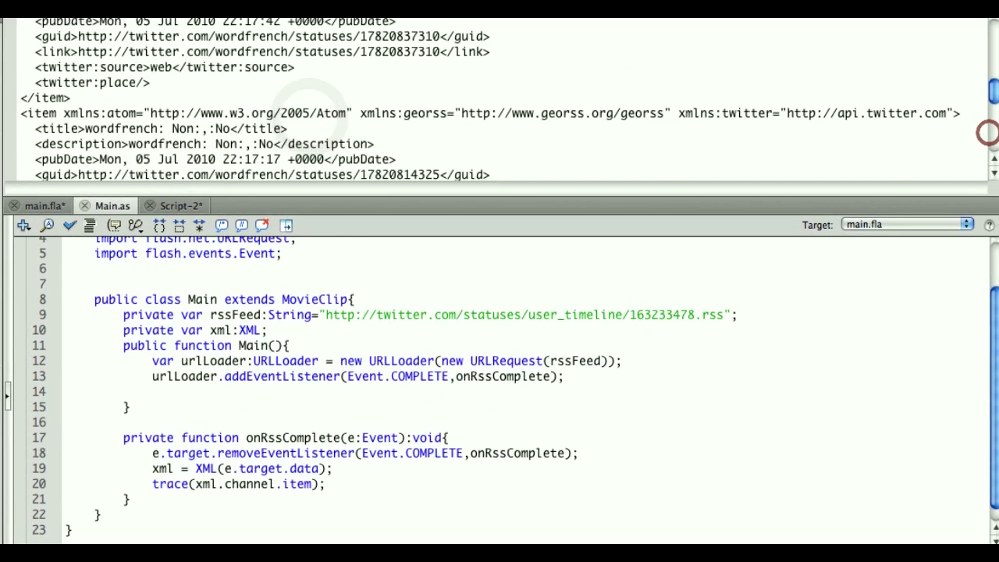
pyautogui.scroll(5, 316, 117)
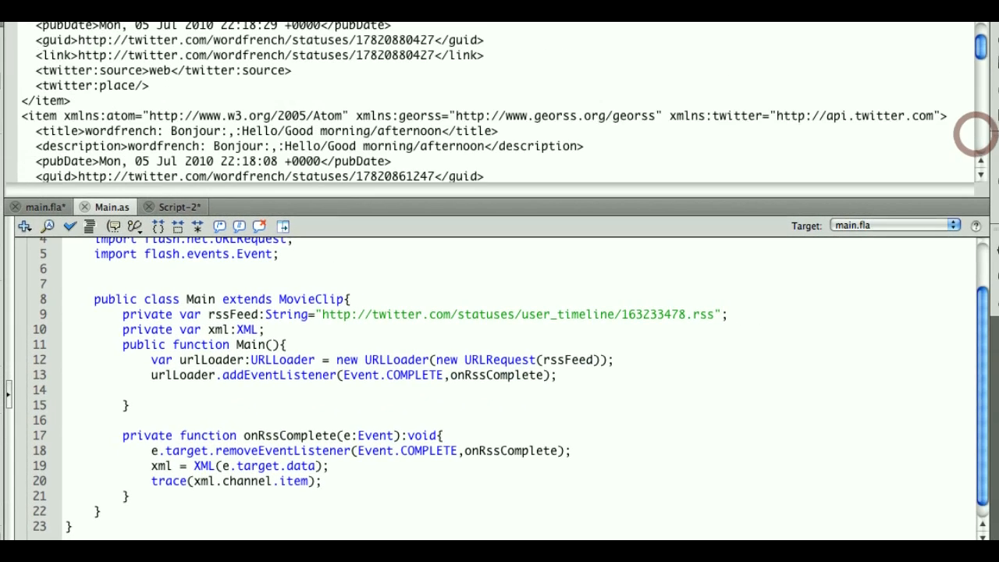
# Step: Append .length() to the trace, test again to see 5, and close main.swf
pyautogui.click(315, 480)
pyautogui.write('.')
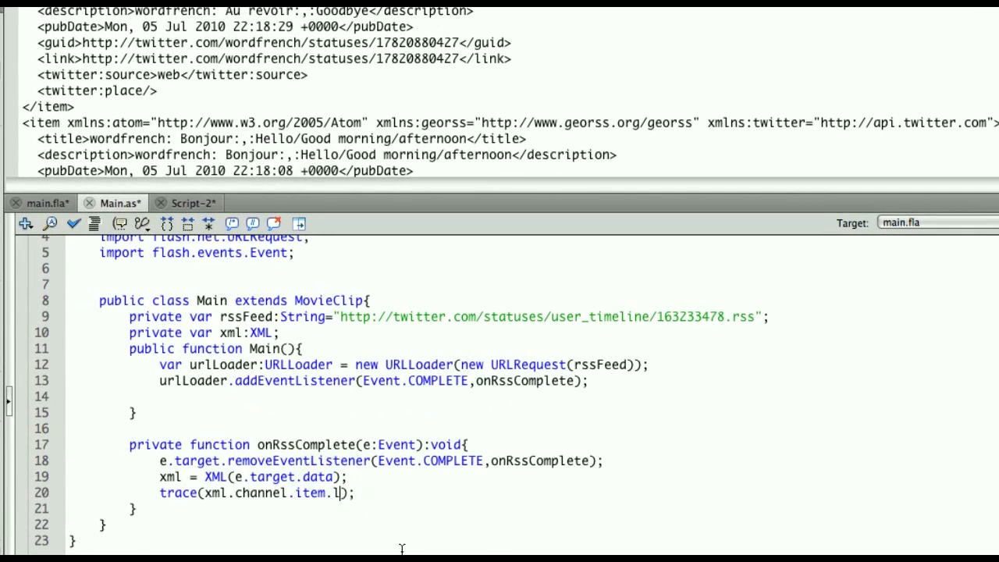
pyautogui.write('length()')
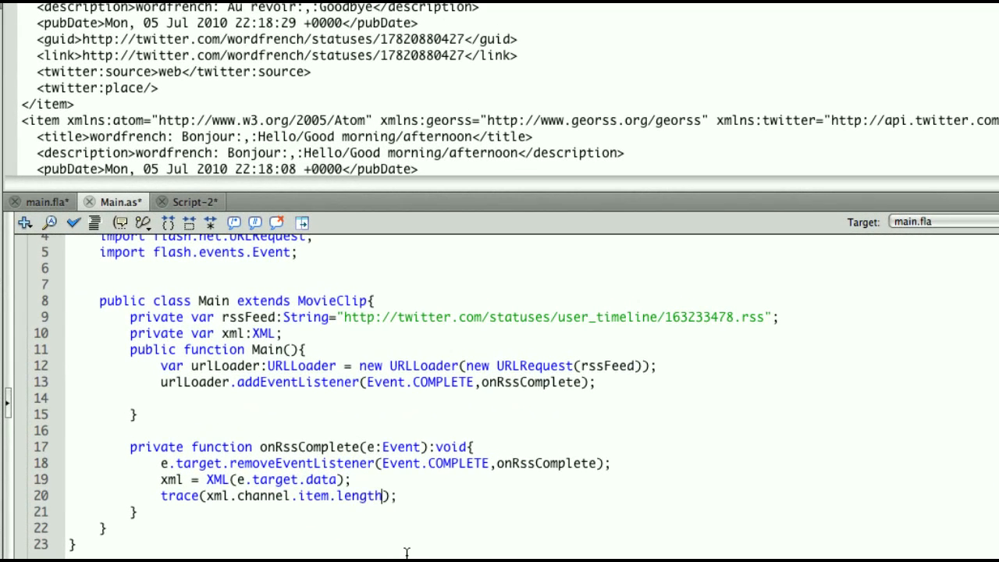
pyautogui.press('super+s')
pyautogui.press('super+Return')
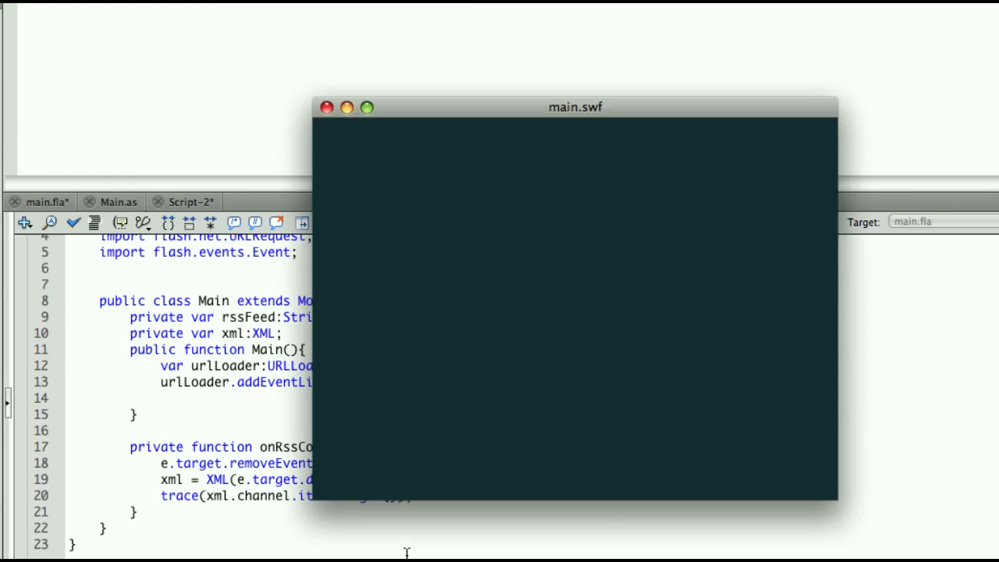
pyautogui.click(325, 107)
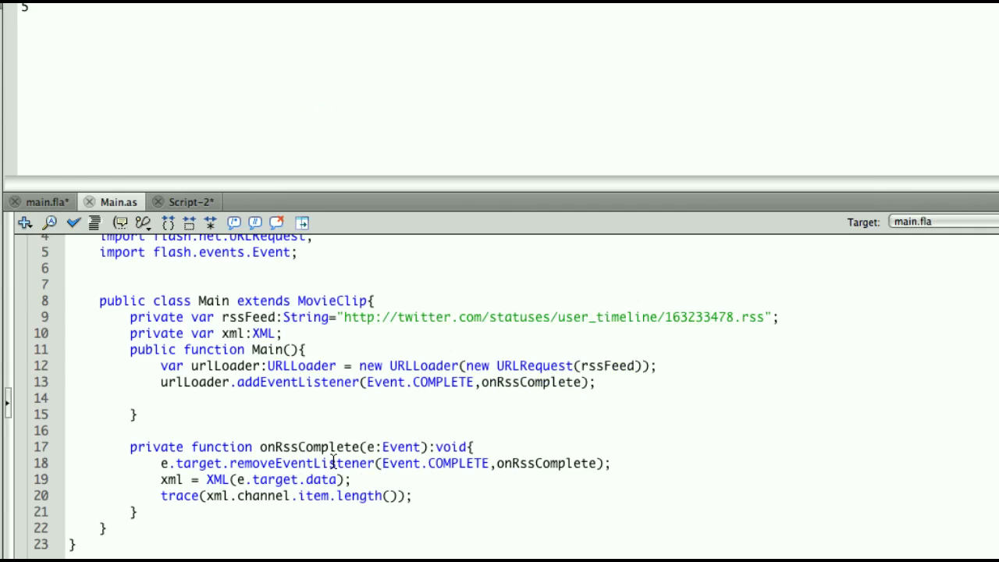
# Step: Drop .length() from the trace, save Main.as, and start a new line 20 above it
pyautogui.press('BackSpace')
pyautogui.press('BackSpace')
pyautogui.press('BackSpace')
pyautogui.press('BackSpace')
pyautogui.press('BackSpace')
pyautogui.press('BackSpace')
pyautogui.press('BackSpace')
pyautogui.press('BackSpace')
pyautogui.press('BackSpace')
pyautogui.press('super+s')
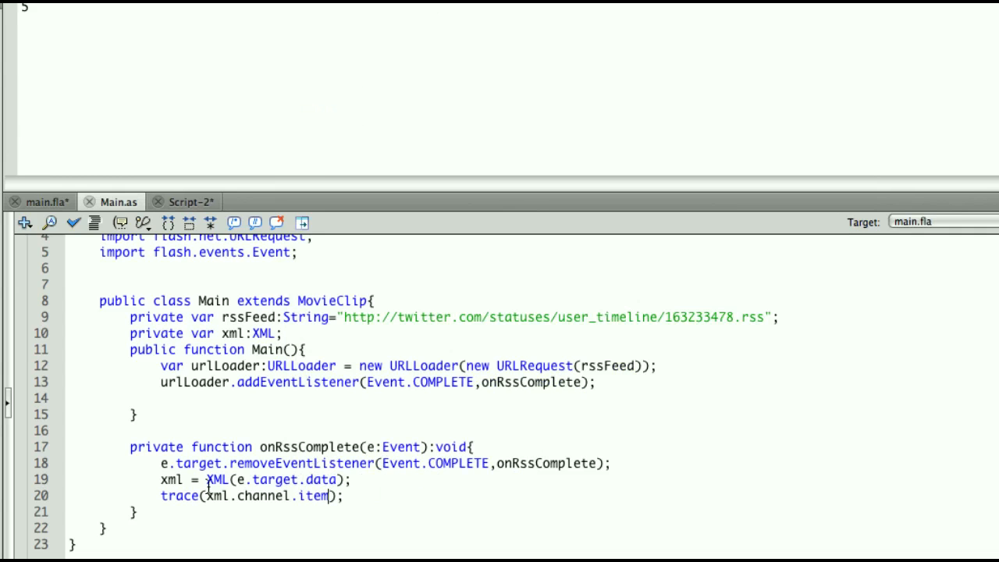
pyautogui.click(161, 495)
pyautogui.press('Return')
pyautogui.press('Up')
pyautogui.write('var x')
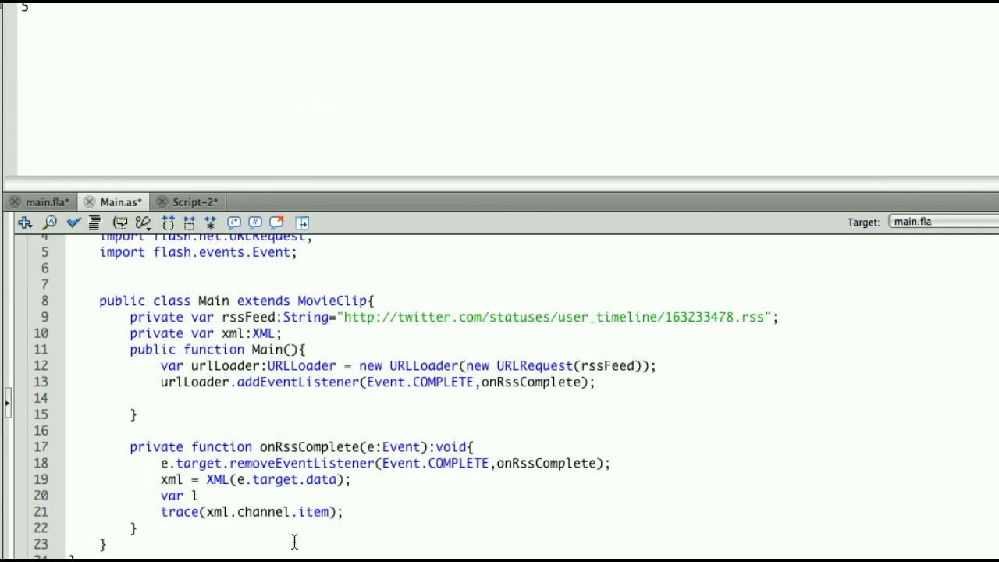
pyautogui.write('l:XMLList =')
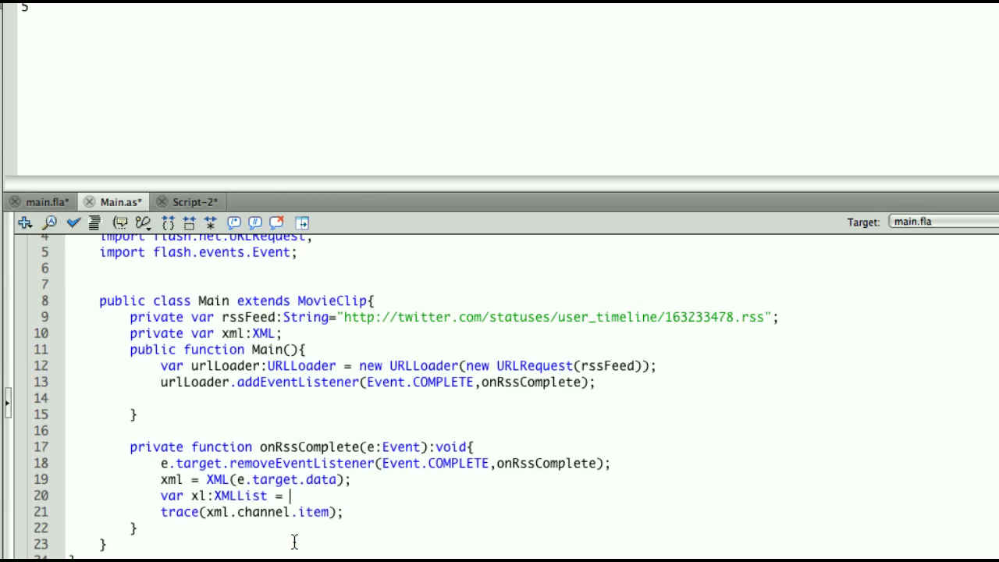
# Step: Complete 'var xl:XMLList = xml.channel.item;' by copying from the trace, then add blank lines and select the trace
pyautogui.click(225, 512)
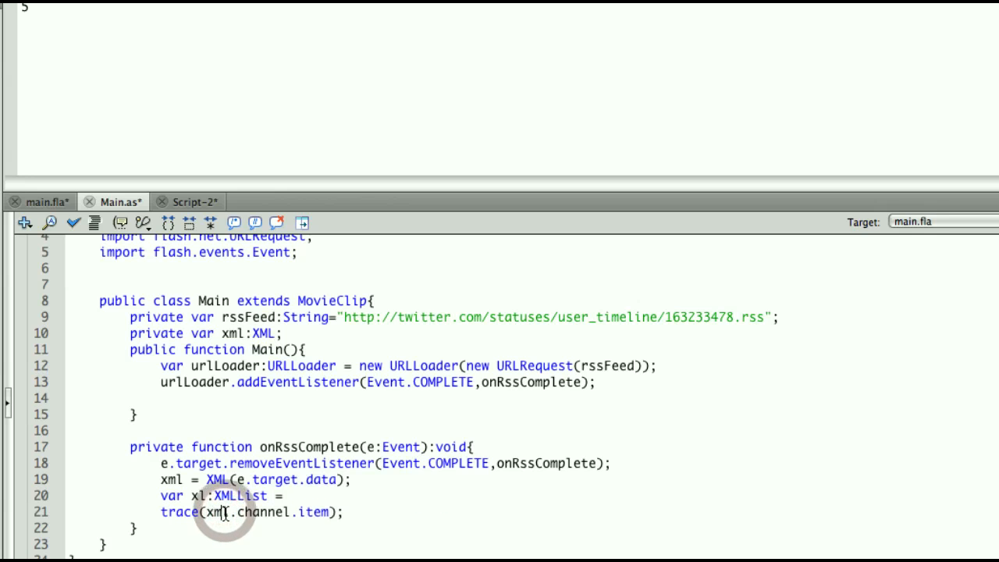
pyautogui.doubleClick(225, 512)
pyautogui.press('super+c')
pyautogui.click(293, 497)
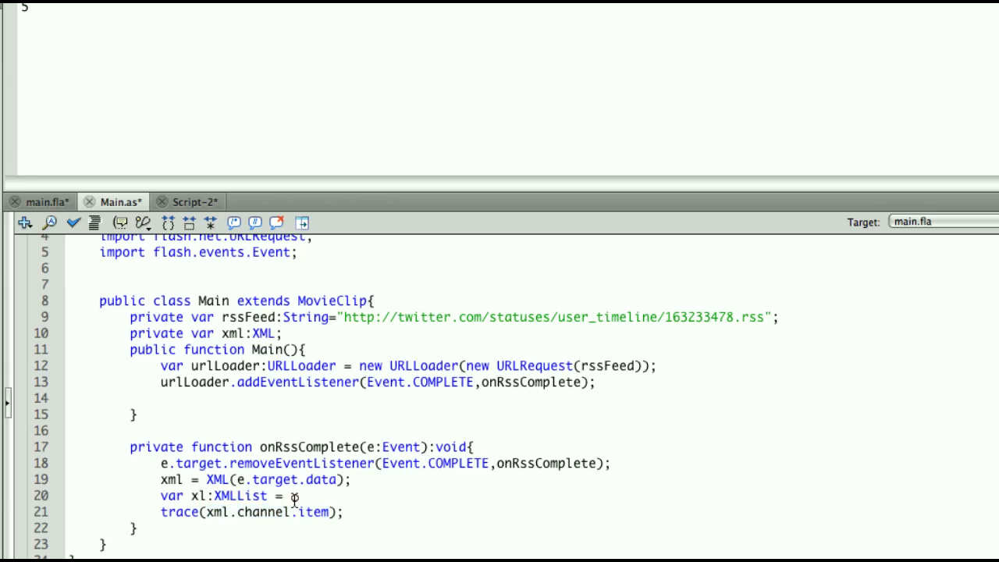
pyautogui.press('super+v')
pyautogui.write('l')
pyautogui.press('BackSpace')
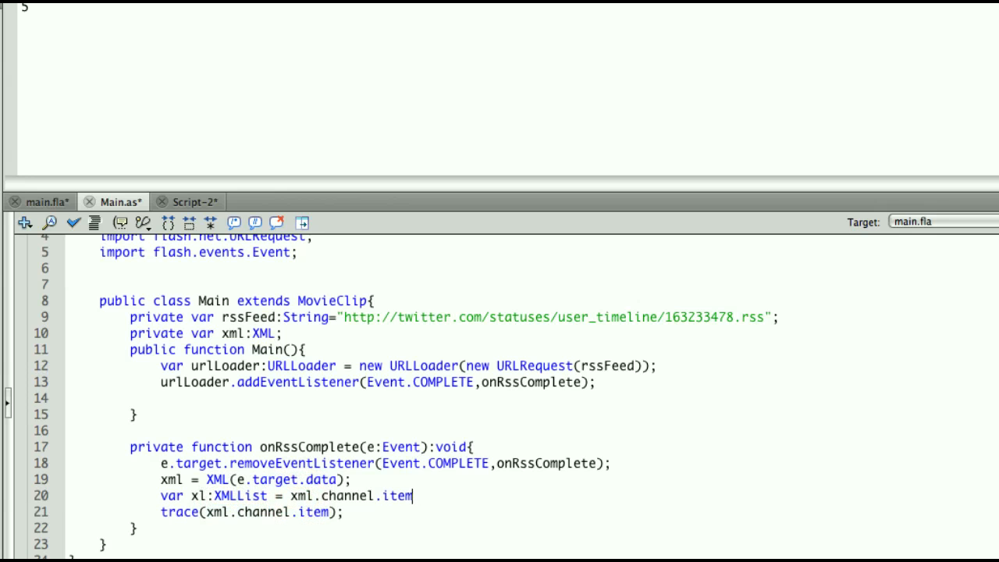
pyautogui.press('Return')
pyautogui.press('Return')
pyautogui.click(163, 544)
pyautogui.scroll(-1, 162, 544)
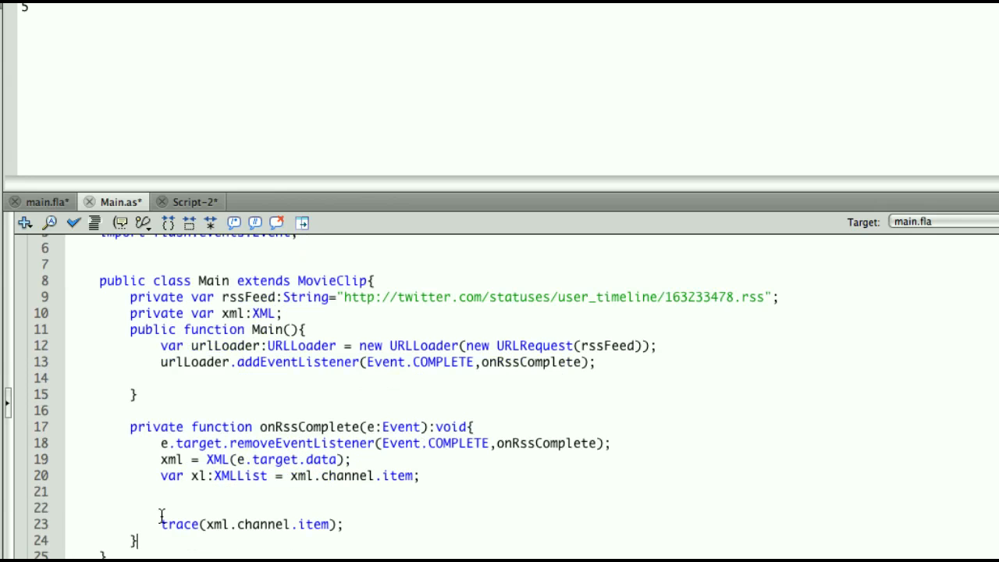
pyautogui.moveTo(148, 509); pyautogui.dragTo(359, 525)
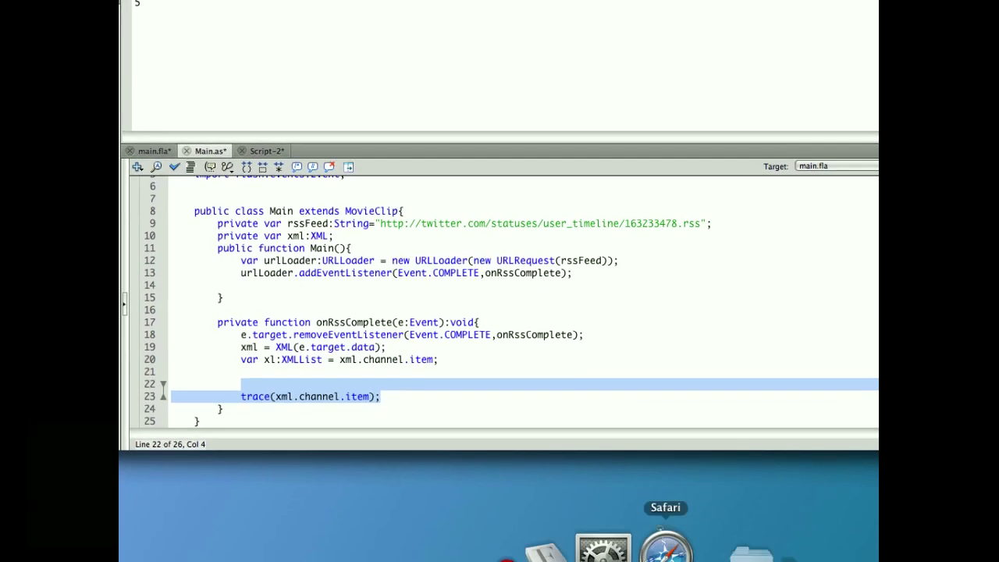
# Step: View the wordfrench feed in Safari and select the ':,:' separator in the Au revoir post
pyautogui.click(665, 539)
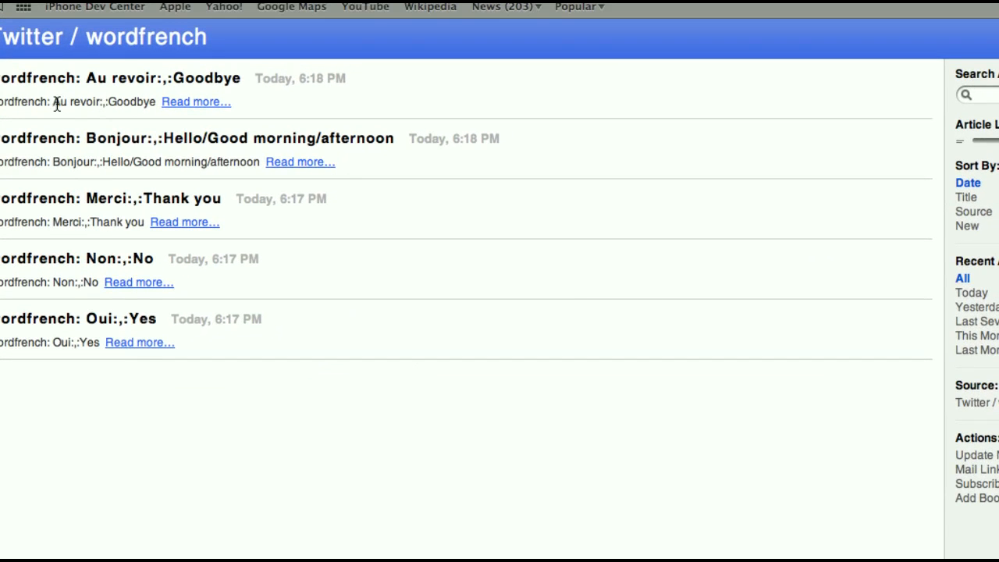
pyautogui.click(98, 102)
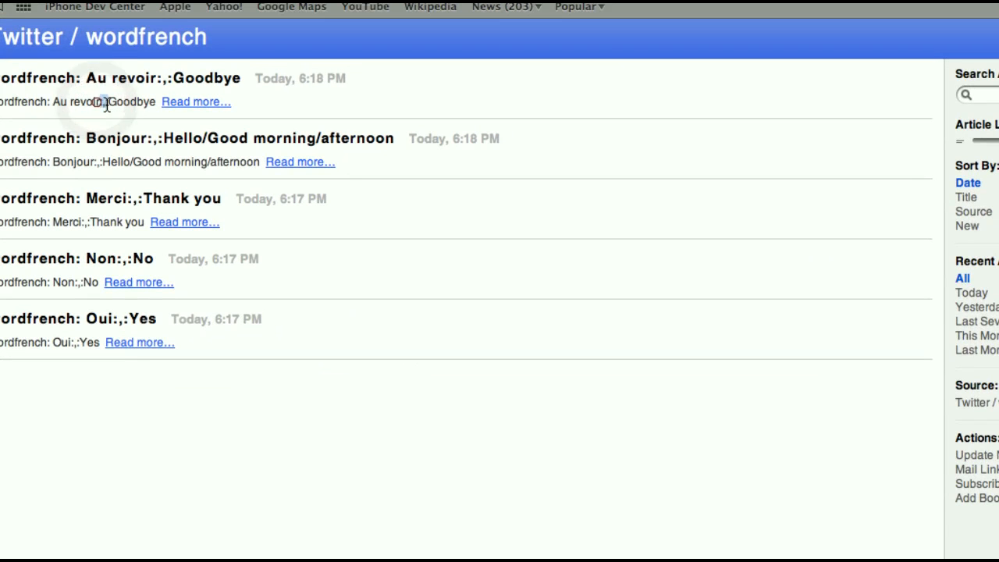
pyautogui.doubleClick(98, 102)
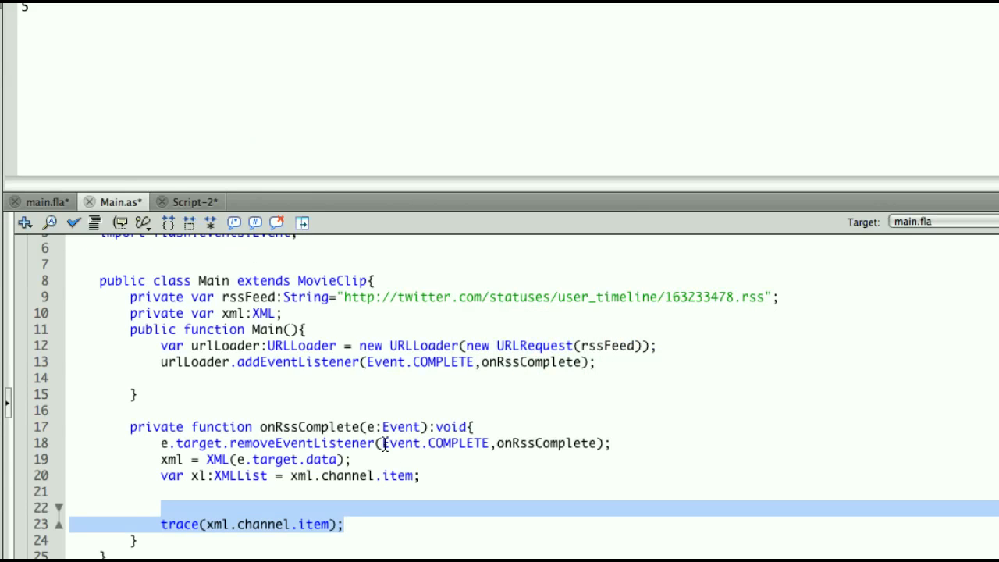
# Step: Wrap the trace in 'for each(var item:XML in xl){', indent it, change it to trace(item), and save
pyautogui.press('Left')
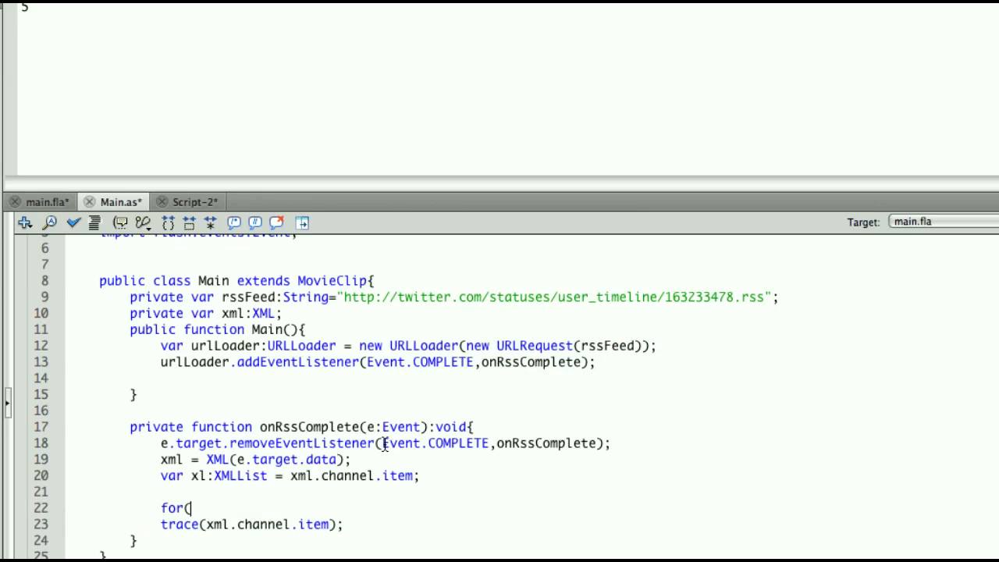
pyautogui.write(' each')
pyautogui.write('var item:XML in xl')
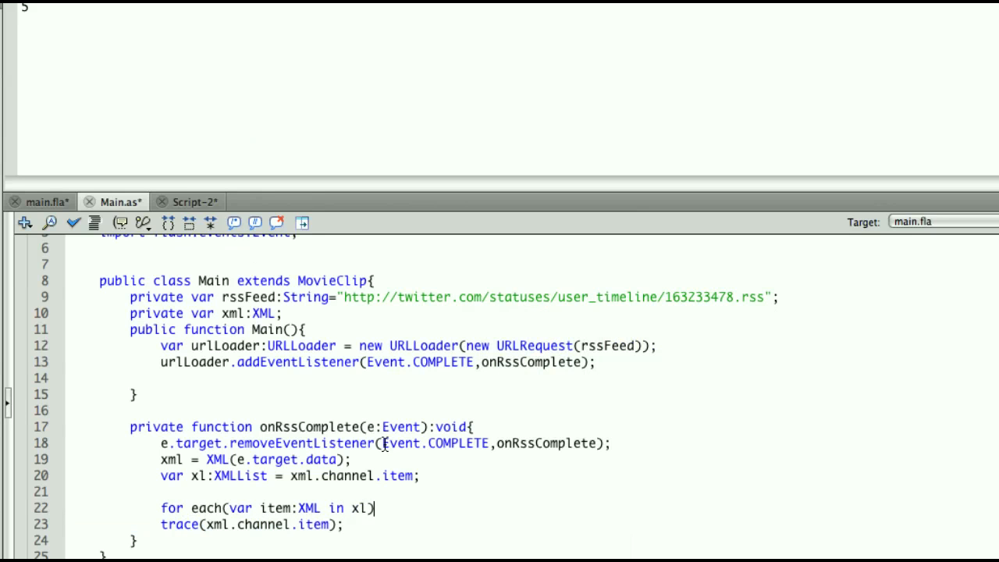
pyautogui.press('Down')
pyautogui.click(148, 525)
pyautogui.press('Tab')
pyautogui.click(367, 530)
pyautogui.press('Return')
pyautogui.doubleClick(340, 525)
pyautogui.write('item')
pyautogui.hotkey('ctrl', 's')
# Step: Review the pasted feed XML in the Script-2 document
pyautogui.click(188, 202)
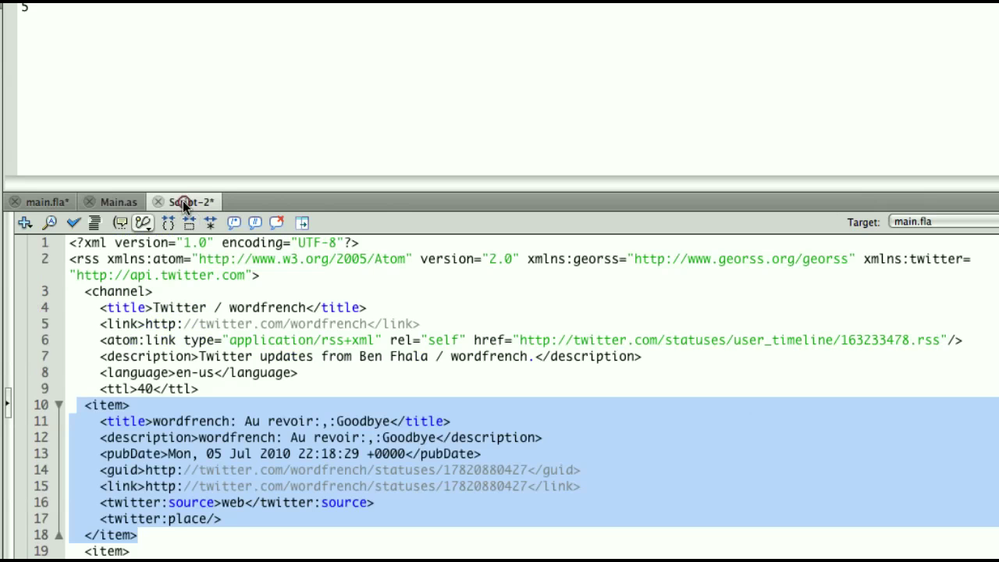
pyautogui.click(179, 468)
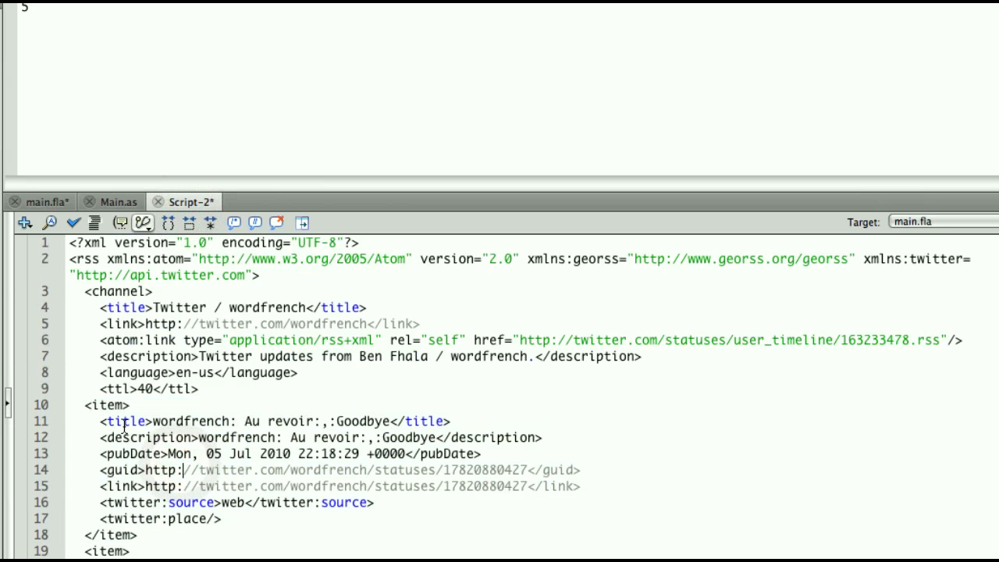
# Step: Trace item.title in Main.as, save and test, then jump to the reported missing-brace error
pyautogui.click(118, 202)
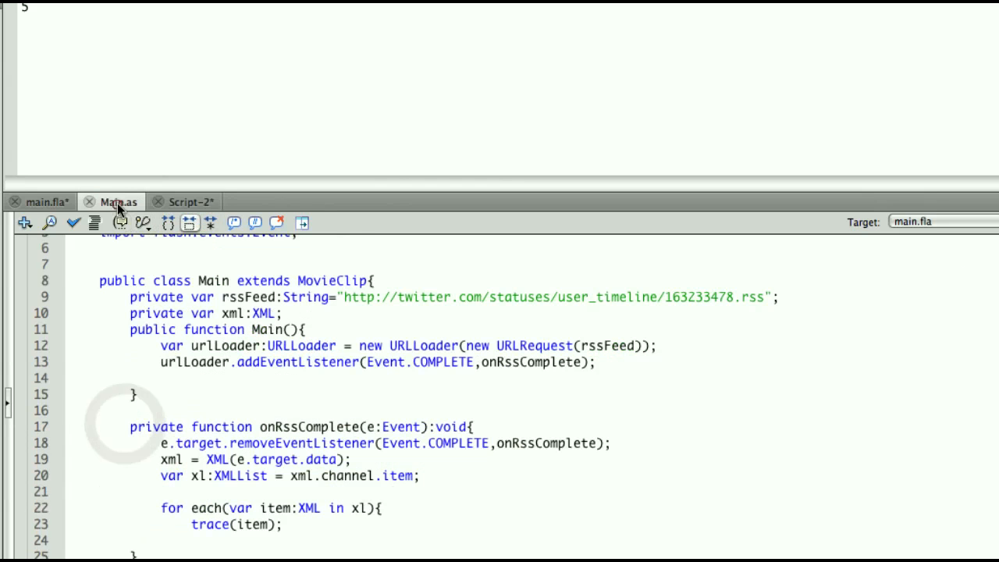
pyautogui.write('.ite')
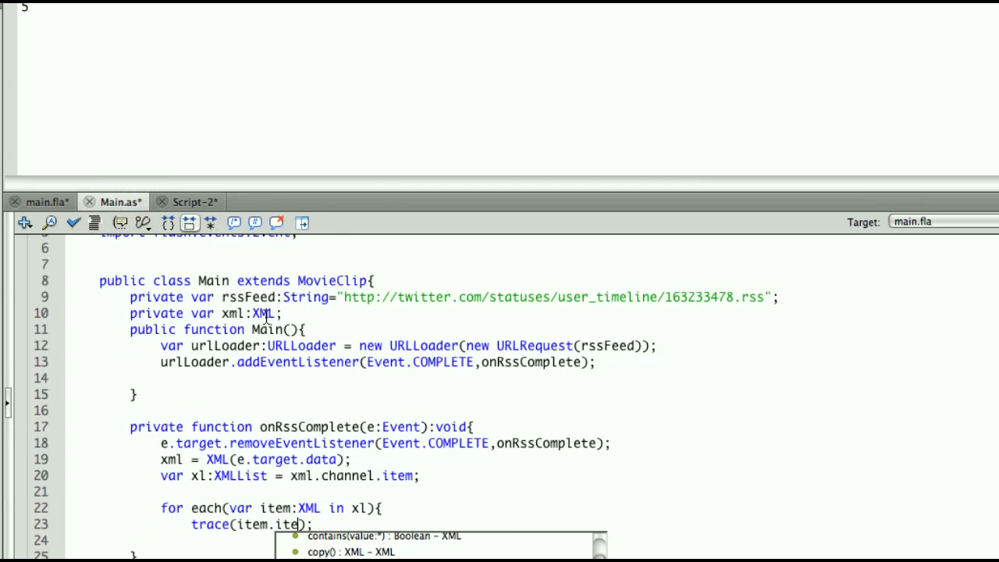
pyautogui.press('BackSpace')
pyautogui.press('BackSpace')
pyautogui.press('BackSpace')
pyautogui.write('title')
pyautogui.press('super+s')
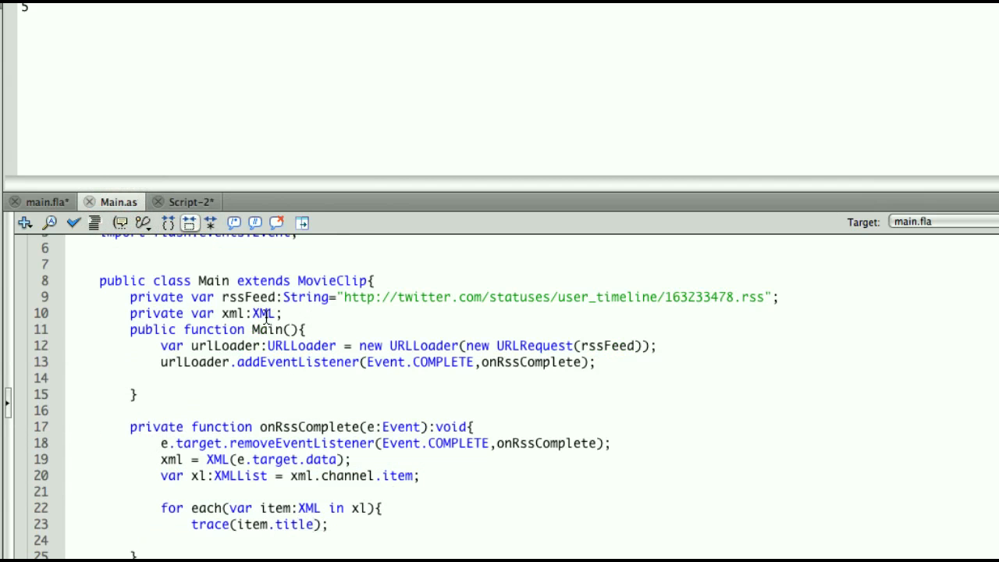
pyautogui.press('super+Return')
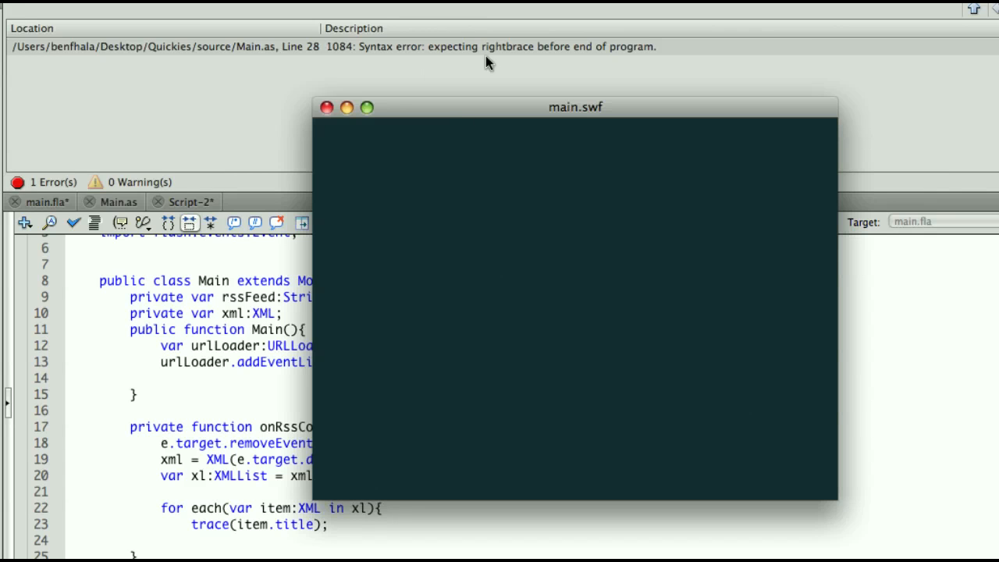
pyautogui.click(325, 107)
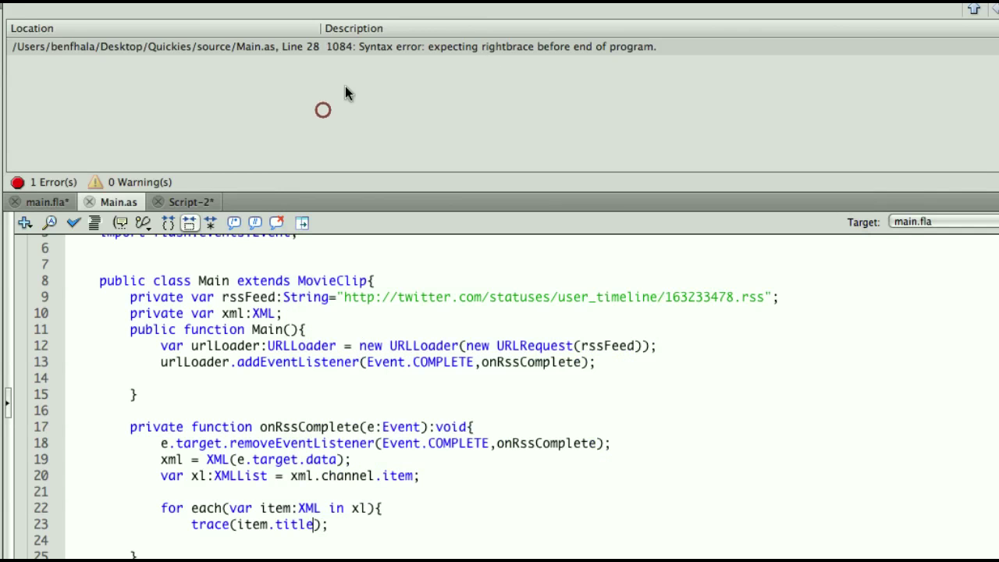
pyautogui.doubleClick(374, 48)
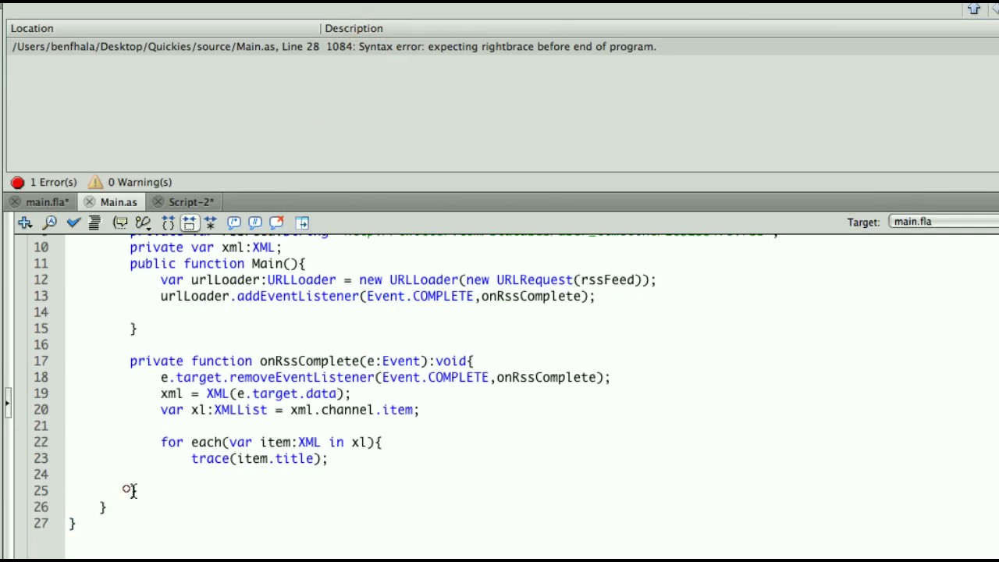
# Step: Add the closing brace to the for each loop, save, and test again with 0 errors
pyautogui.doubleClick(131, 491)
pyautogui.doubleClick(383, 442)
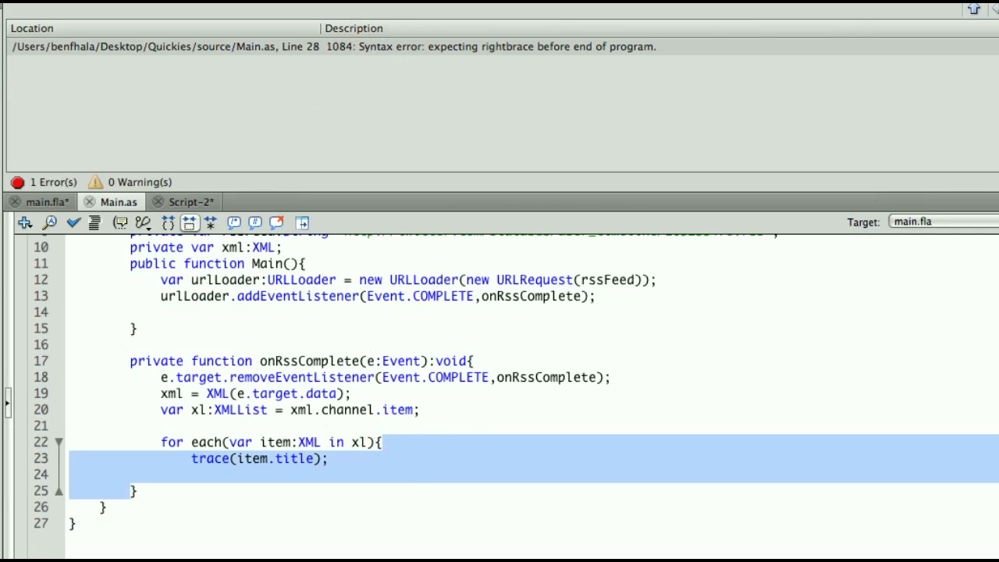
pyautogui.doubleClick(389, 447)
pyautogui.click(389, 448)
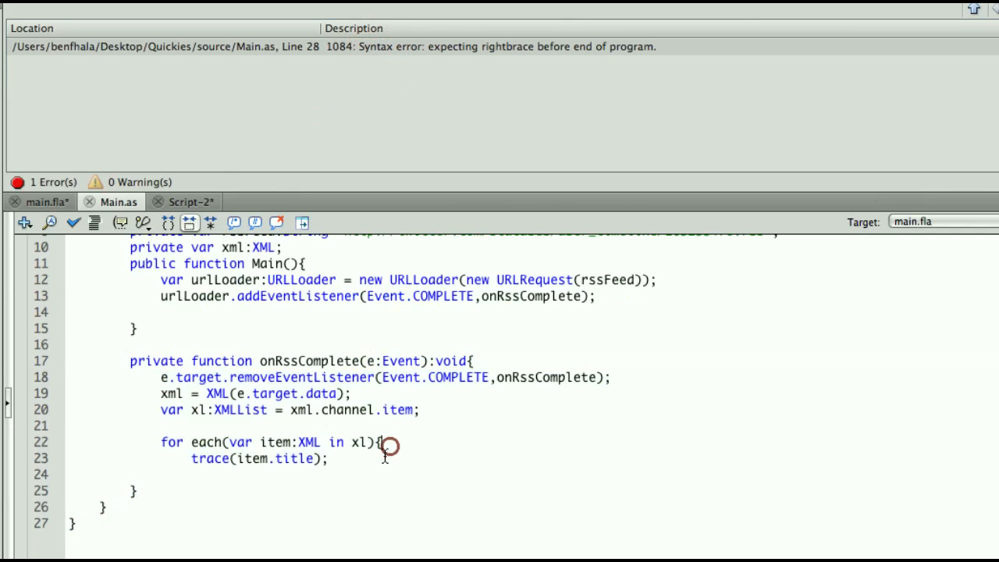
pyautogui.press('Return')
pyautogui.write('}')
pyautogui.press('super+s')
pyautogui.press('super+Return')
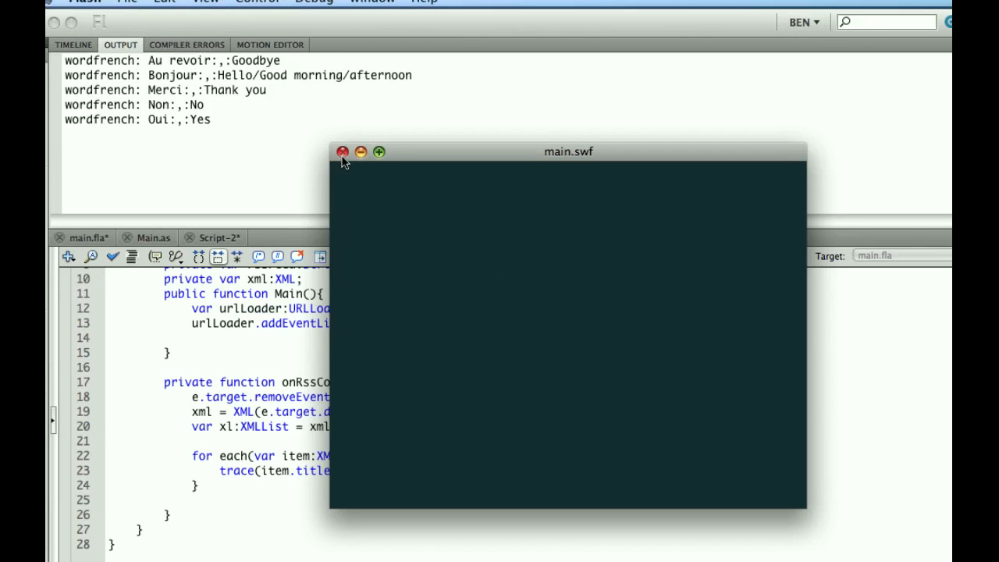
# Step: Close main.swf and examine the 'wordfrench:' prefix and separator in the traced titles
pyautogui.click(342, 152)
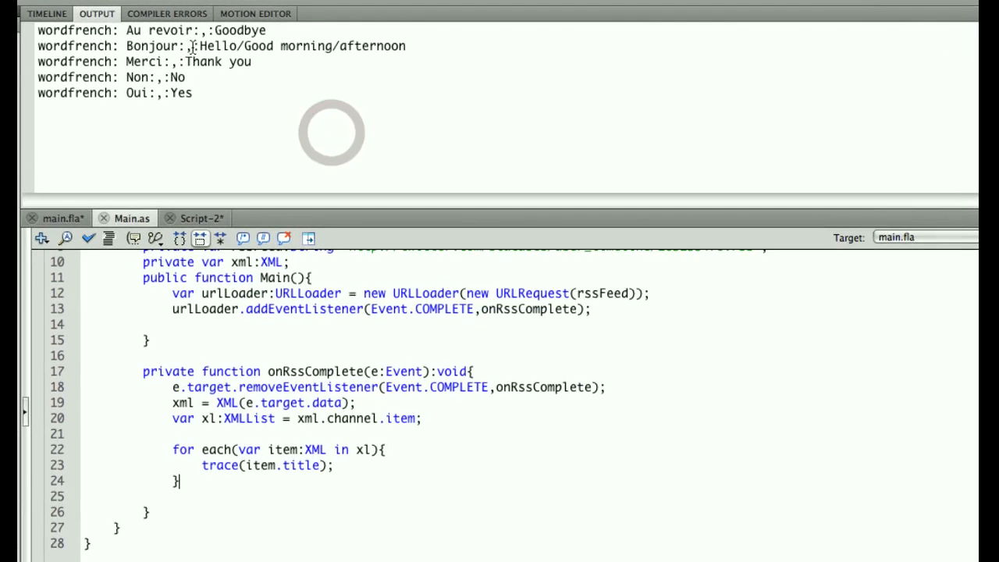
pyautogui.moveTo(23, 14); pyautogui.dragTo(107, 14)
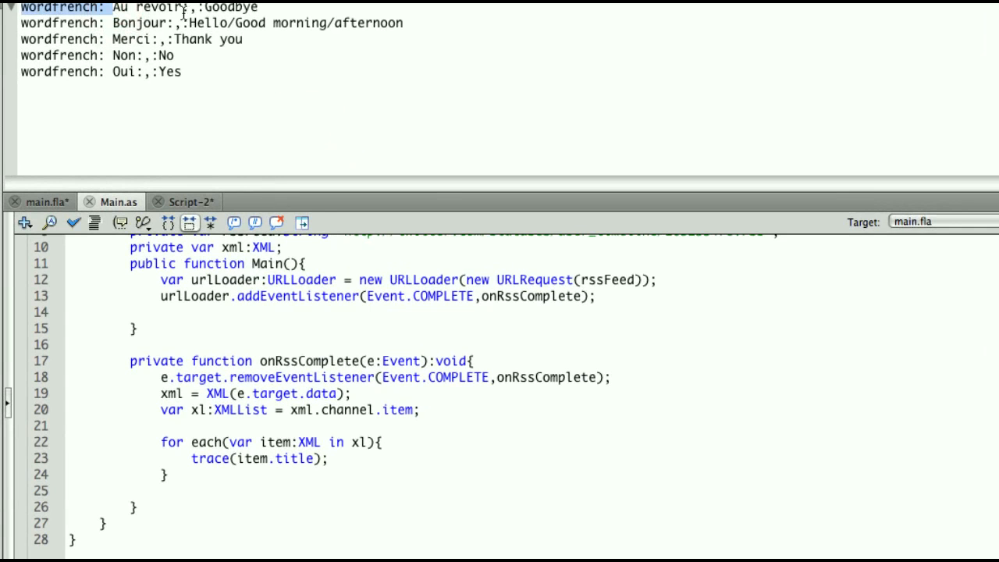
pyautogui.moveTo(183, 8); pyautogui.dragTo(201, 8)
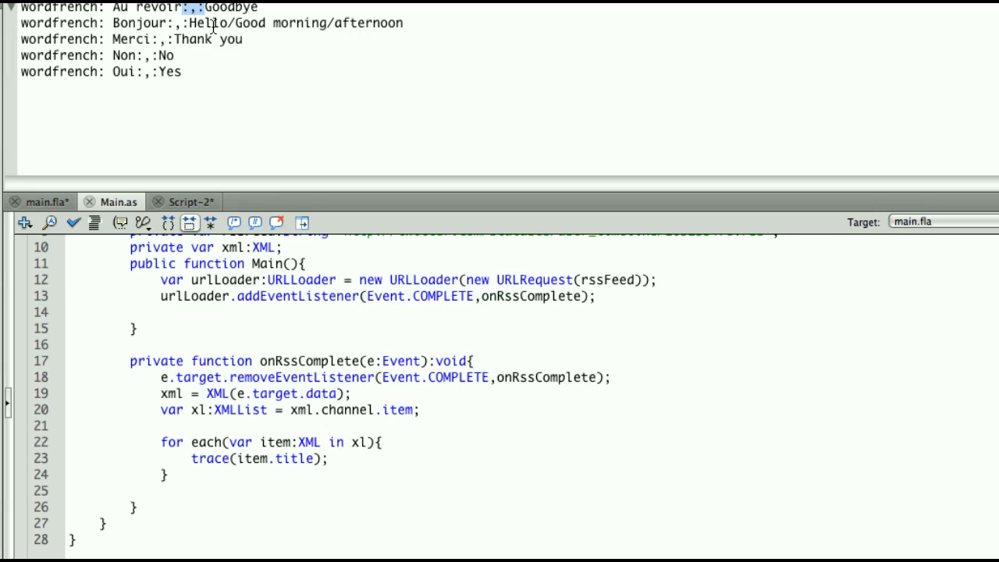
pyautogui.moveTo(19, 16); pyautogui.dragTo(117, 17)
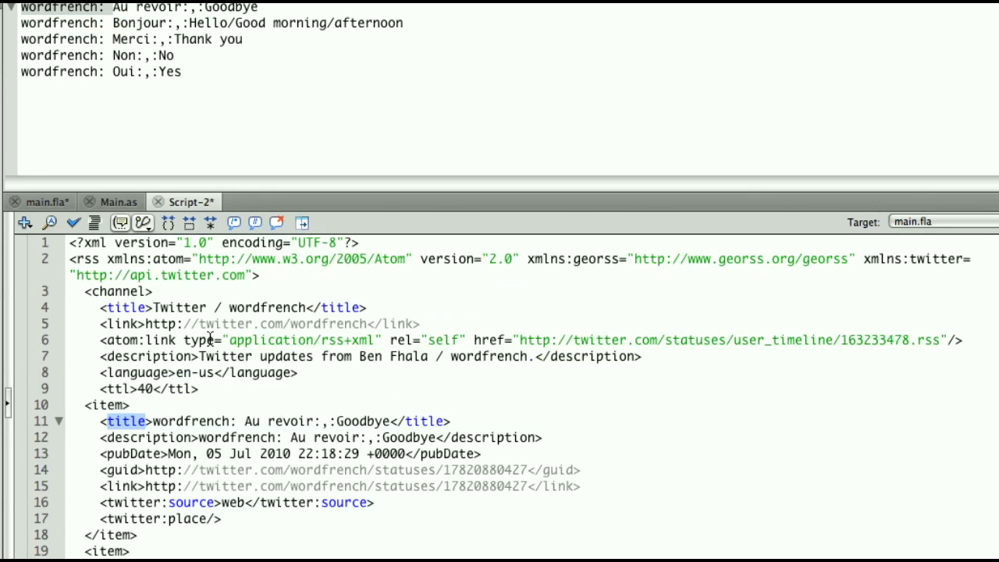
# Step: Isolate wordfrench in the channel title 'Twitter / wordfrench' in Script-2, then return to Main.as
pyautogui.moveTo(155, 307); pyautogui.dragTo(306, 308)
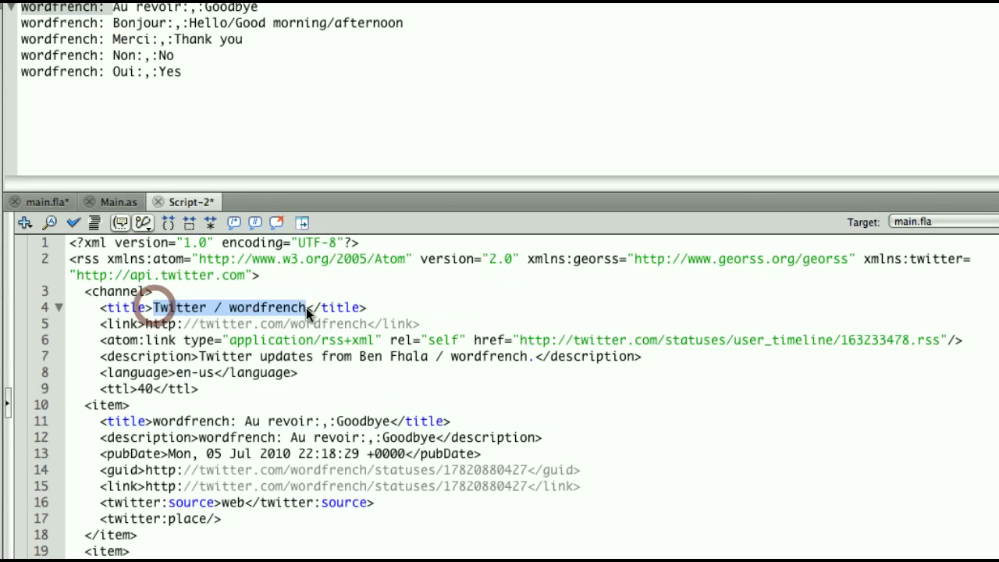
pyautogui.doubleClick(250, 310)
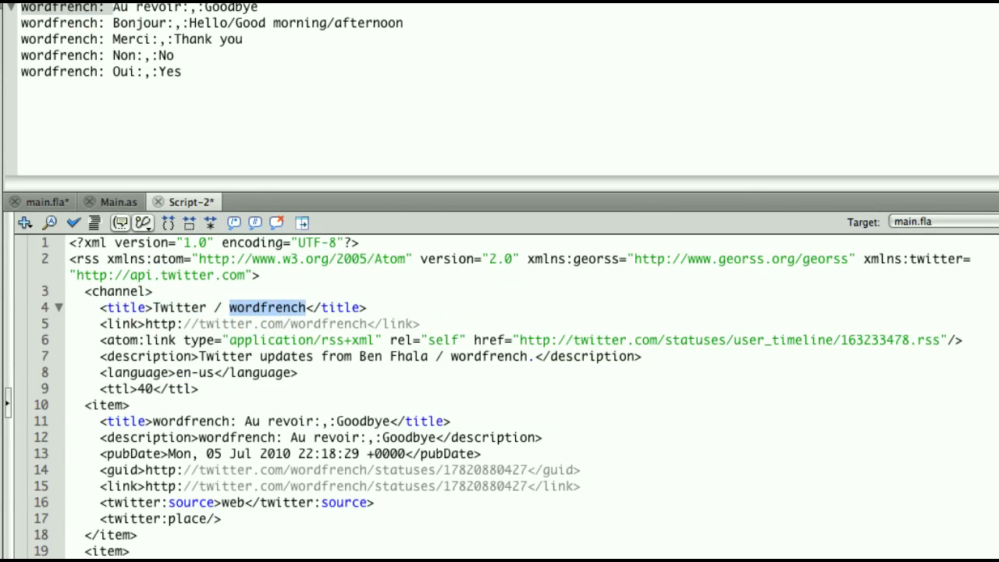
pyautogui.click(119, 203)
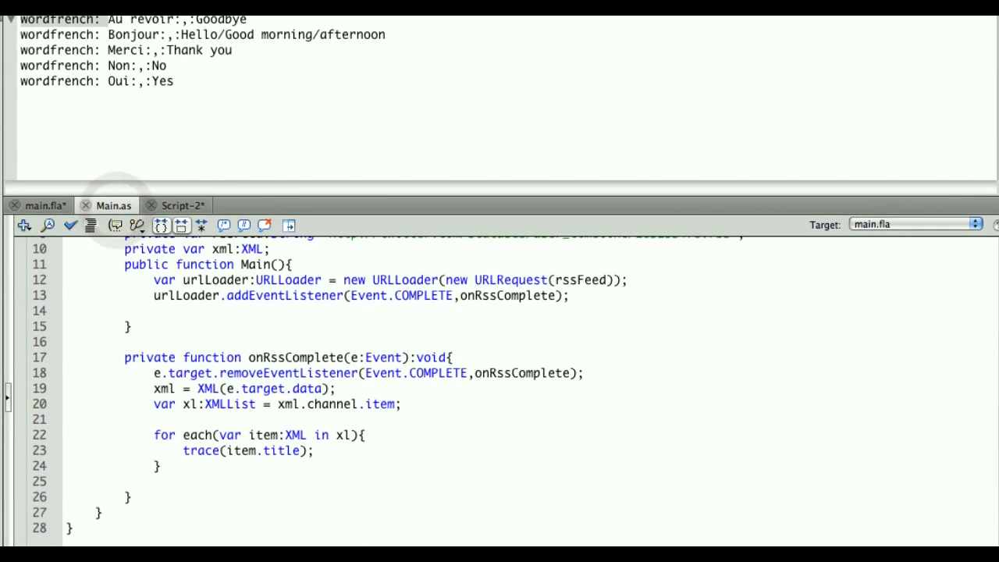
pyautogui.moveTo(992, 410)
pyautogui.mouseDown()
pyautogui.moveTo(991, 343)
pyautogui.moveTo(987, 410)
pyautogui.mouseUp()
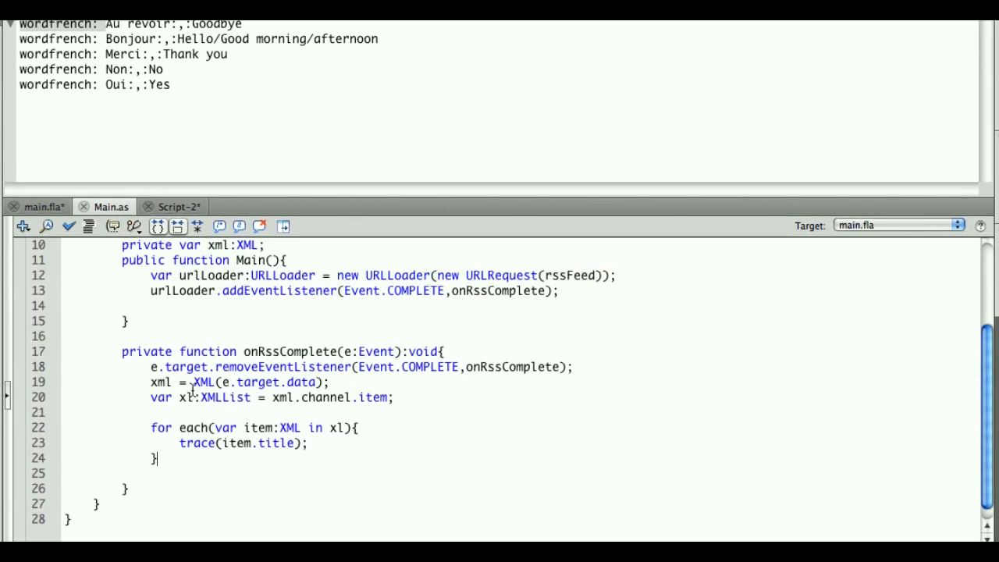
# Step: Declare userName as xml.channel.title.split('Twitter / ').join('') after checking the prefix, then begin trace(userName)
pyautogui.click(149, 397)
pyautogui.press('Return')
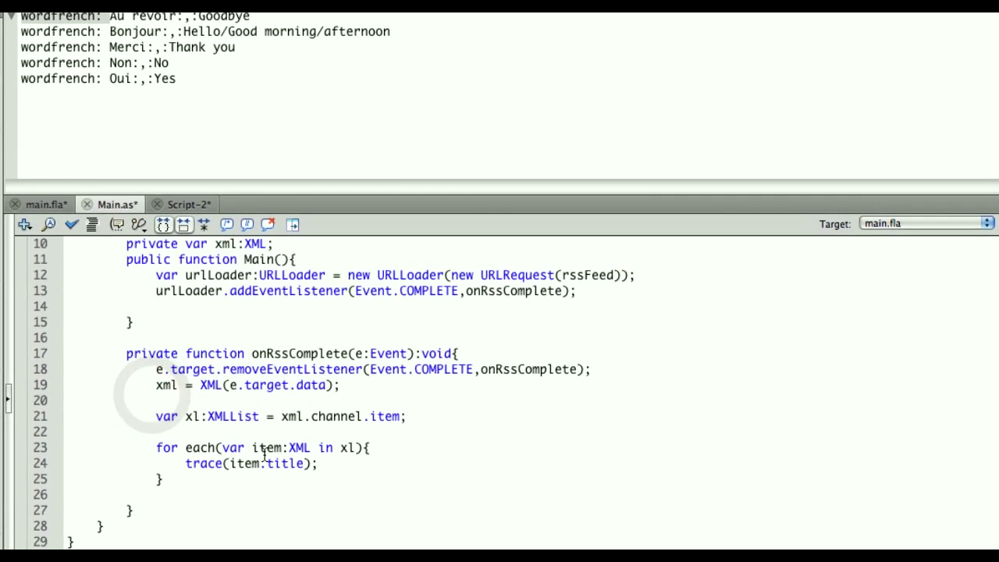
pyautogui.write('var u')
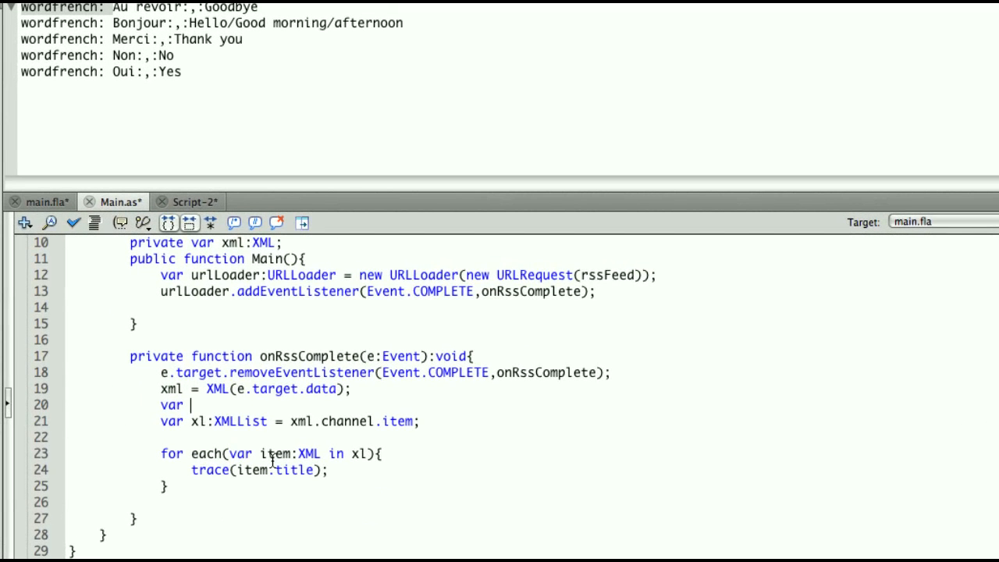
pyautogui.write('serName')
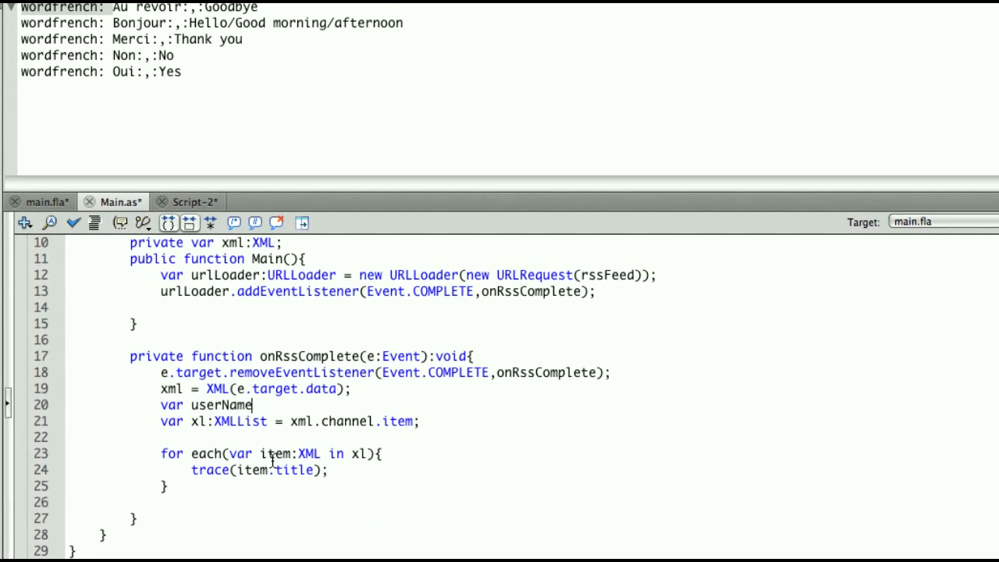
pyautogui.write(':String = xml')
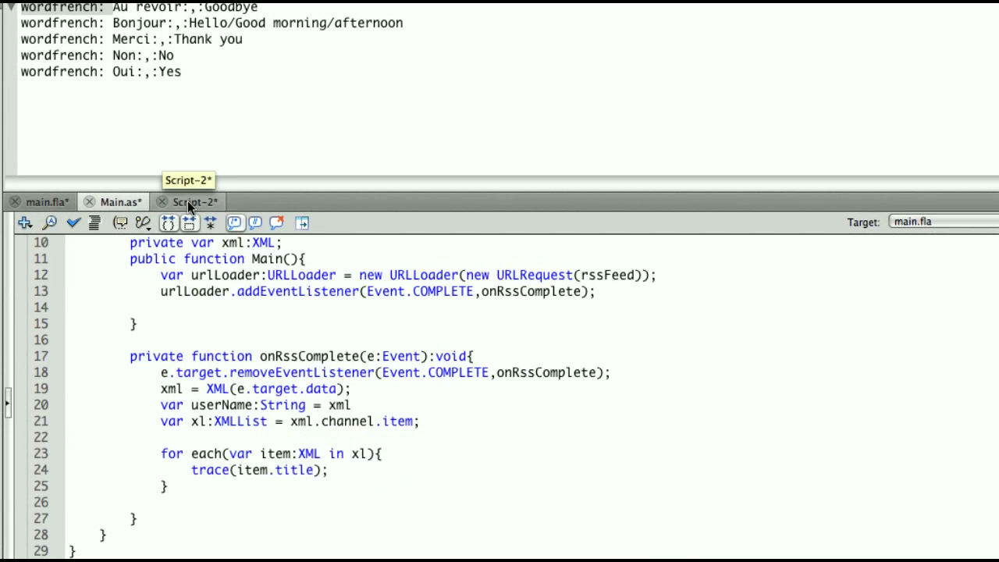
pyautogui.write('.channel')
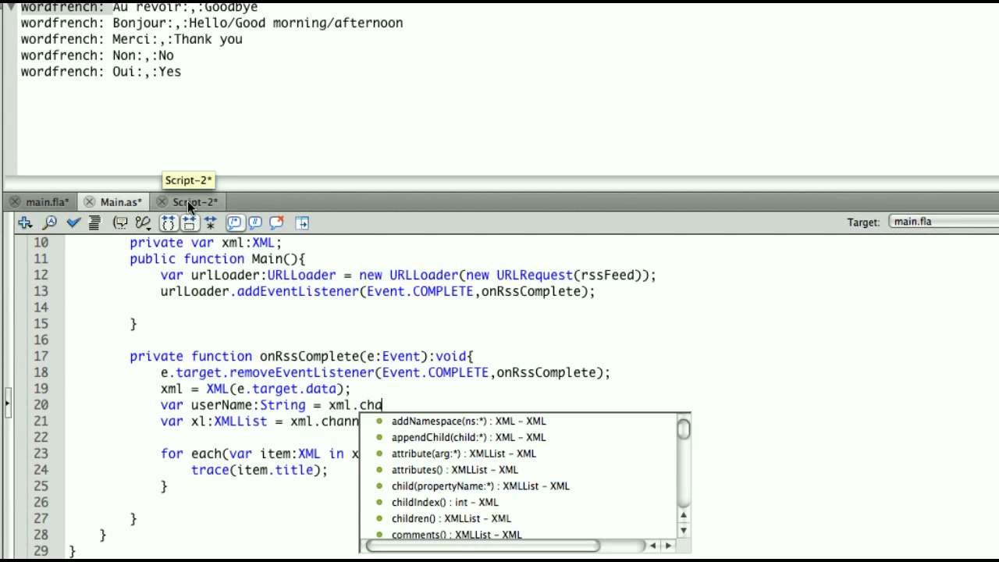
pyautogui.write('.tit')
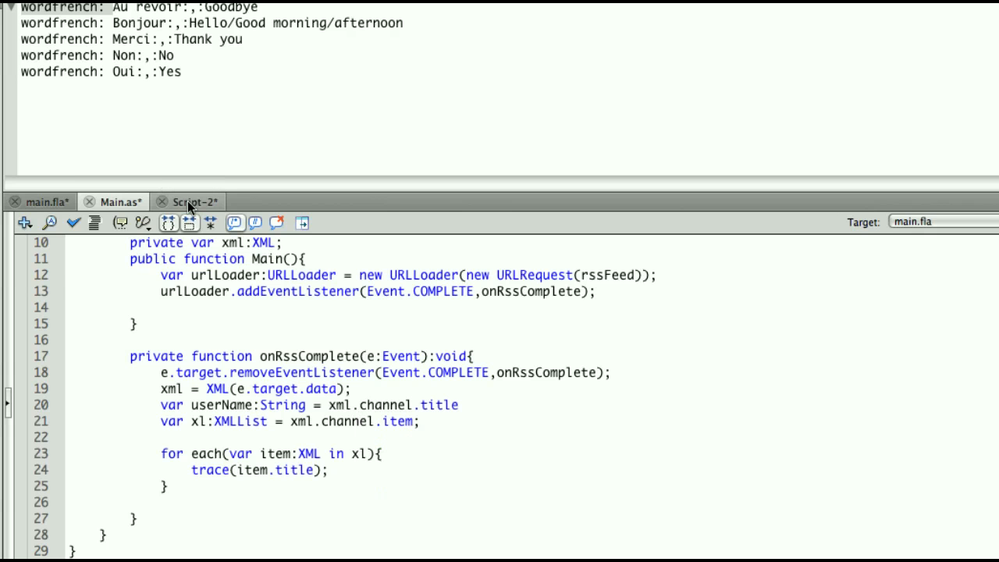
pyautogui.write('le')
pyautogui.click(188, 202)
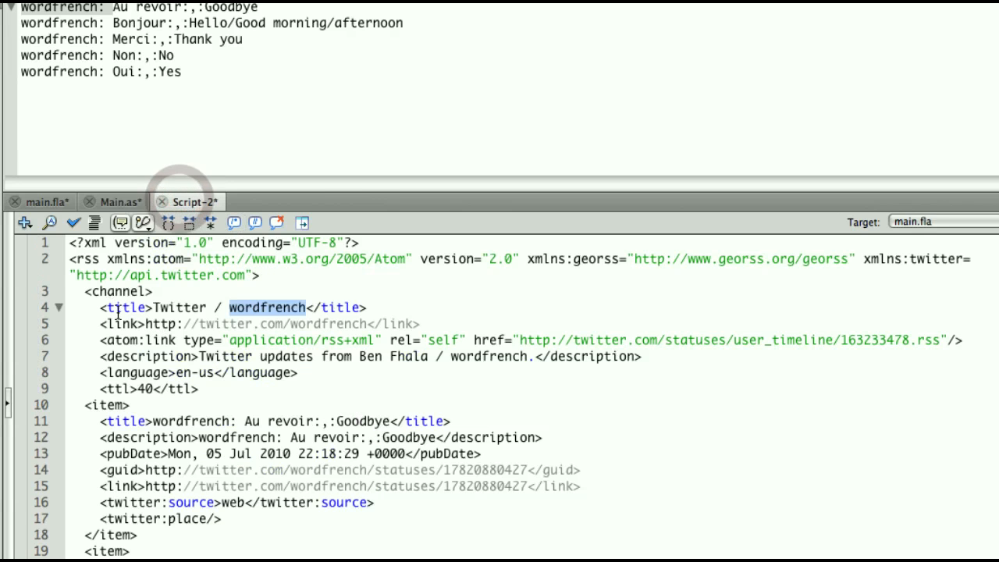
pyautogui.moveTo(153, 307); pyautogui.dragTo(227, 307)
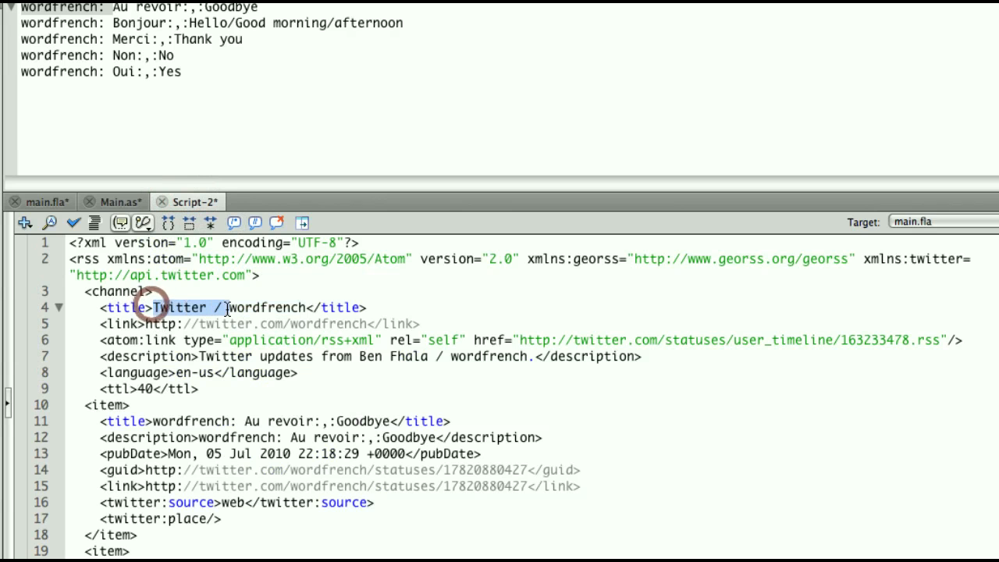
pyautogui.click(120, 202)
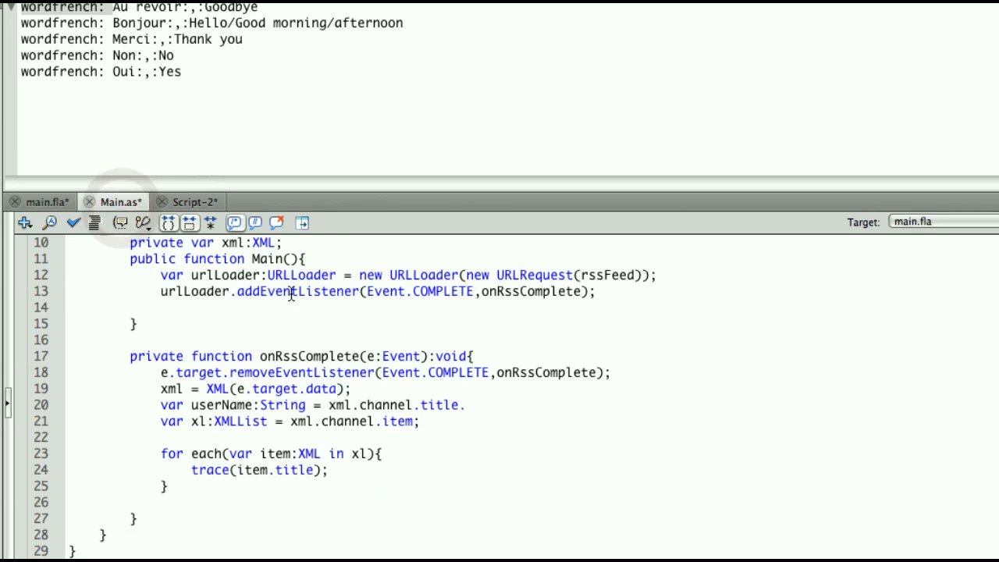
pyautogui.write('.split(')
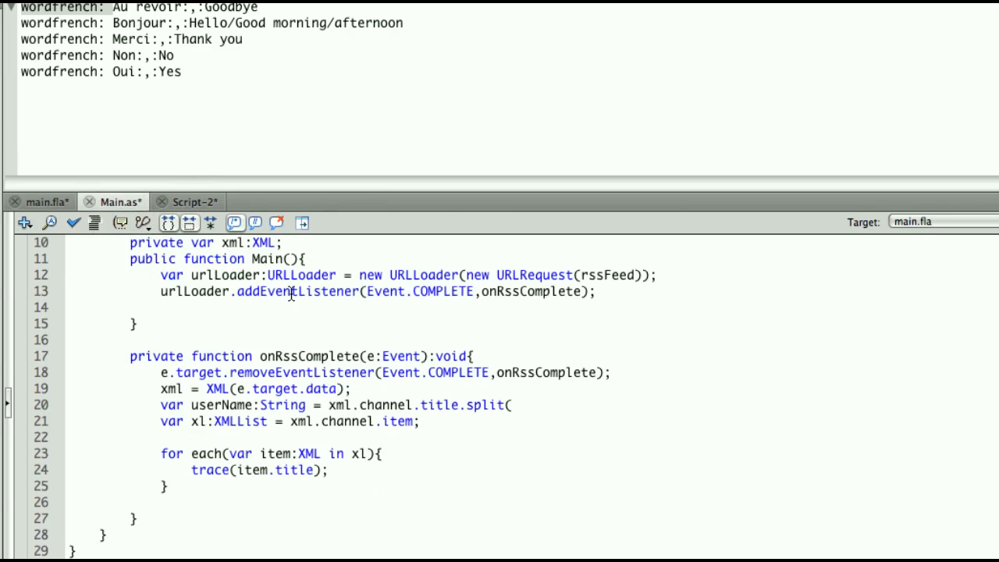
pyautogui.write('"Twitter / ").')
pyautogui.write('join("");')
pyautogui.press('Return')
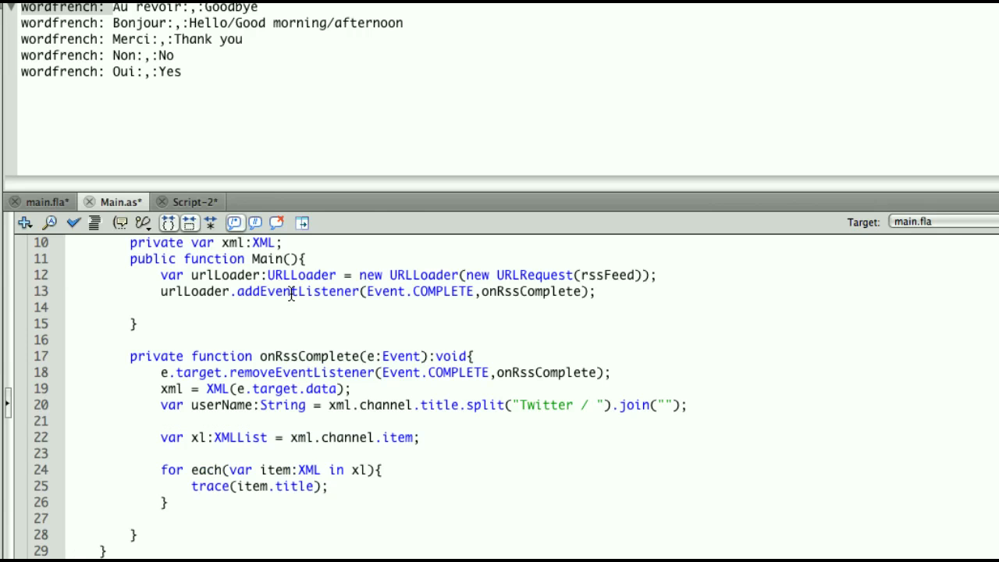
pyautogui.write('trace(userName);')
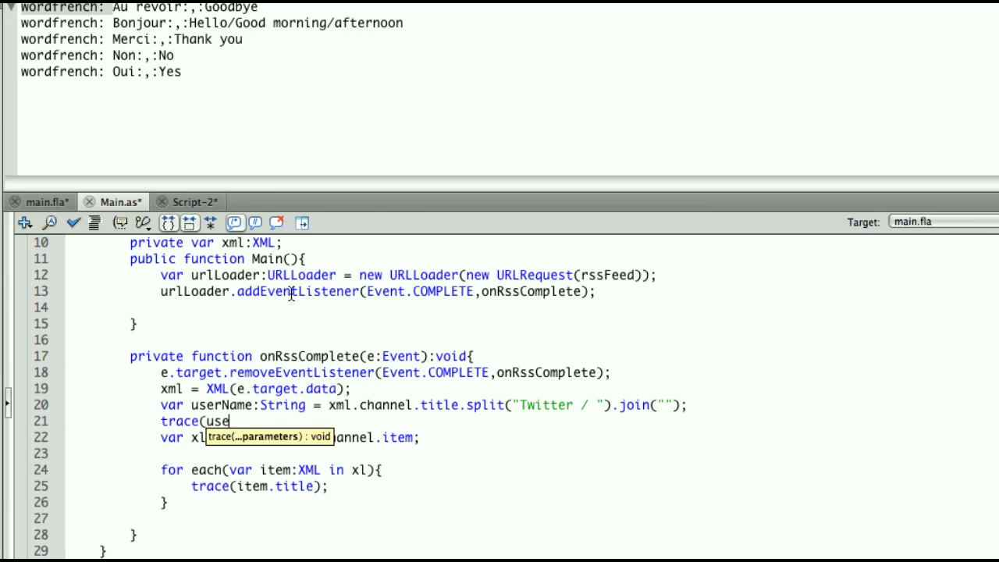